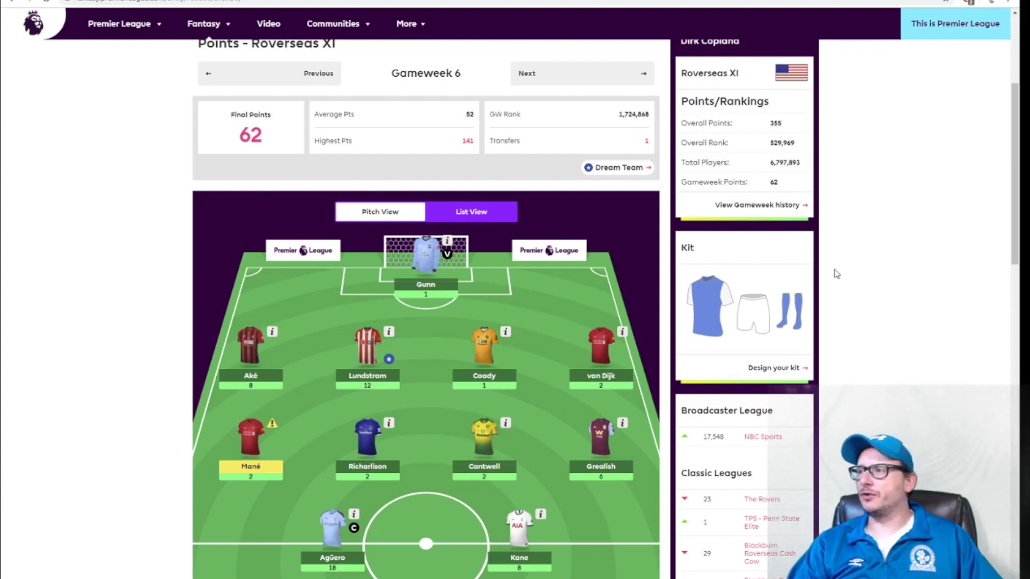
- Scroll through Roverseas XI's Gameweek 6 points page to review the lineup scores
scroll(853, 287, down, 2)
scroll(855, 288, up, 4)
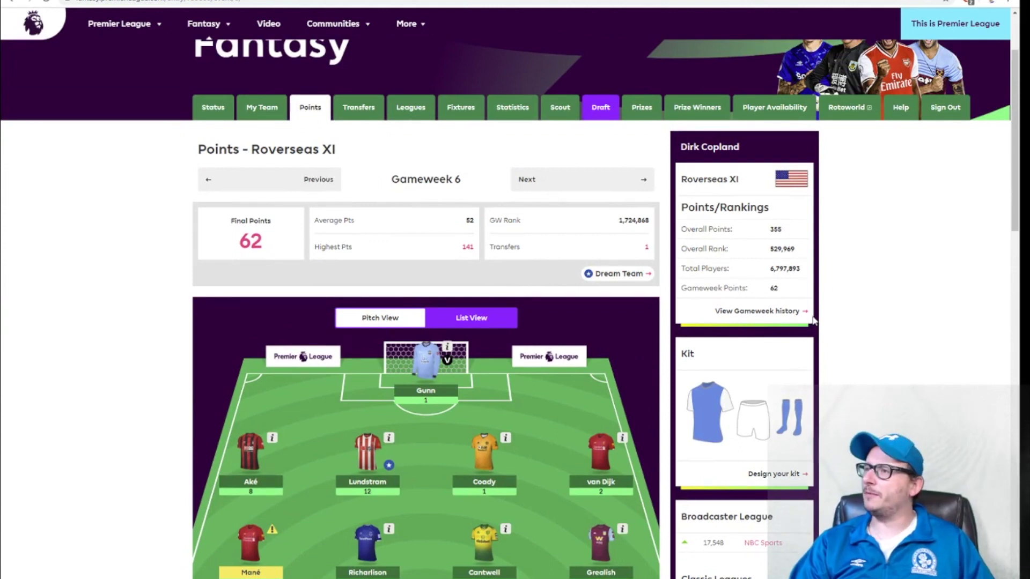
scroll(814, 320, down, 6)
scroll(430, 198, up, 2)
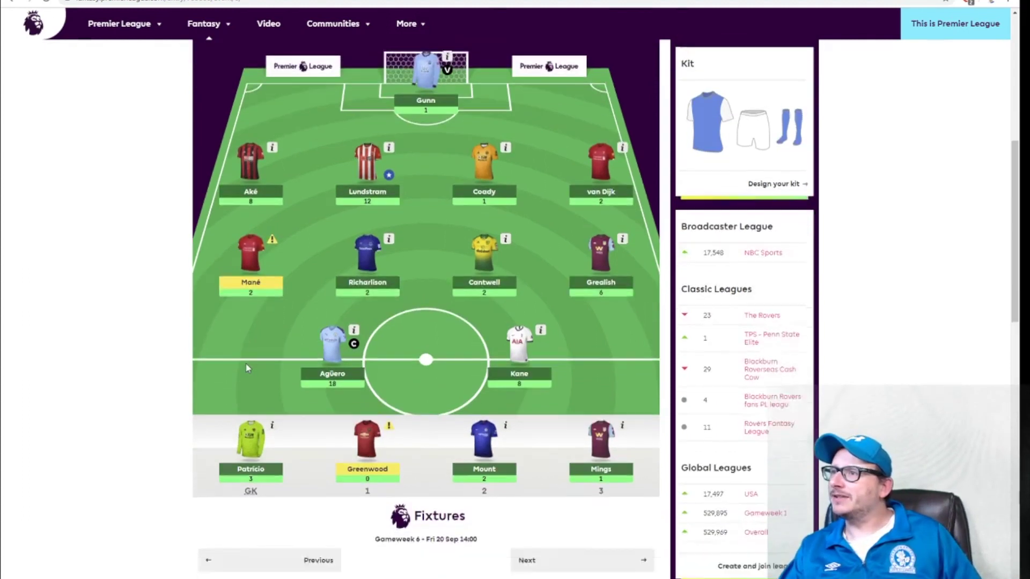
scroll(246, 366, down, 2)
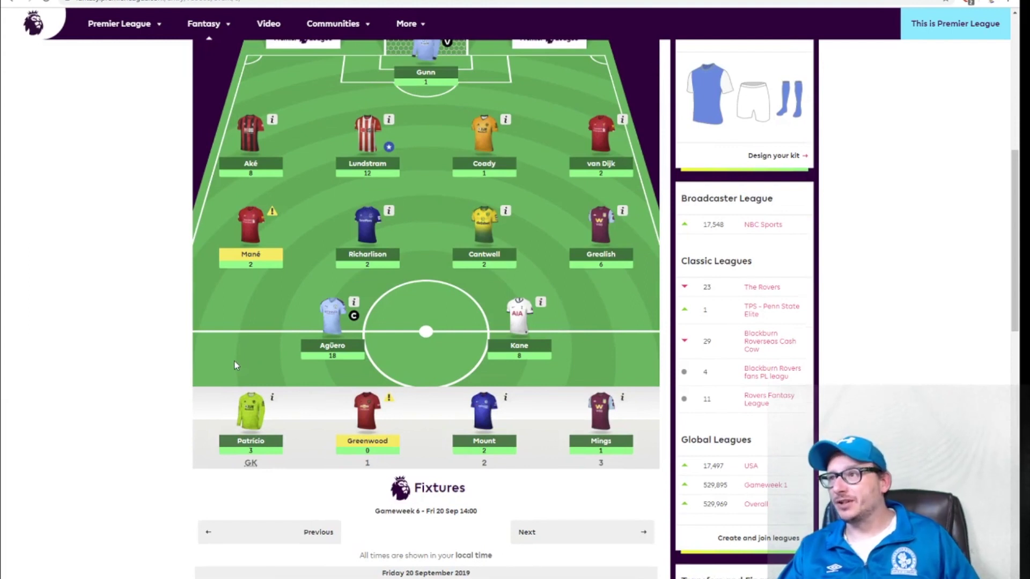
scroll(374, 440, up, 3)
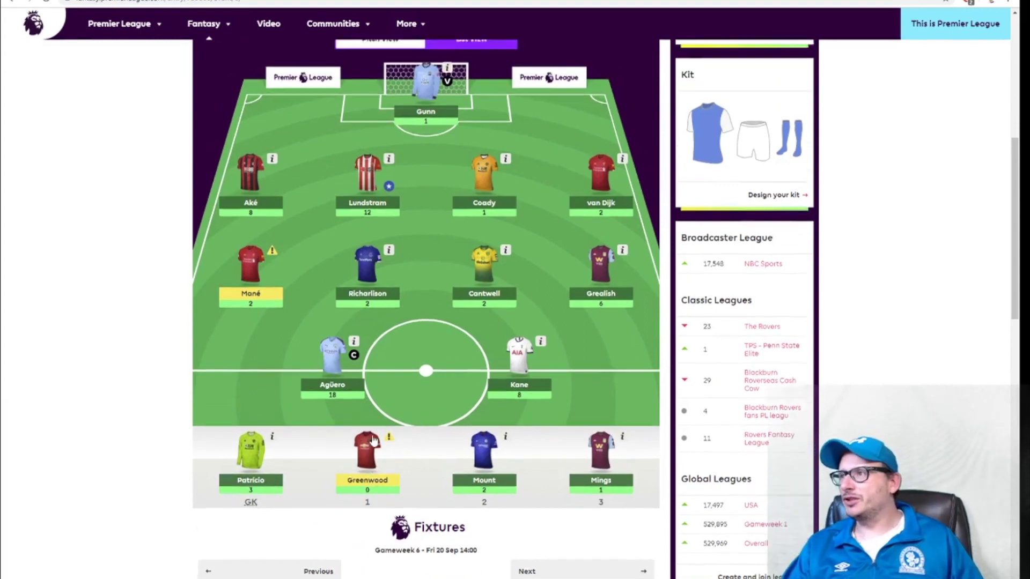
scroll(369, 432, down, 2)
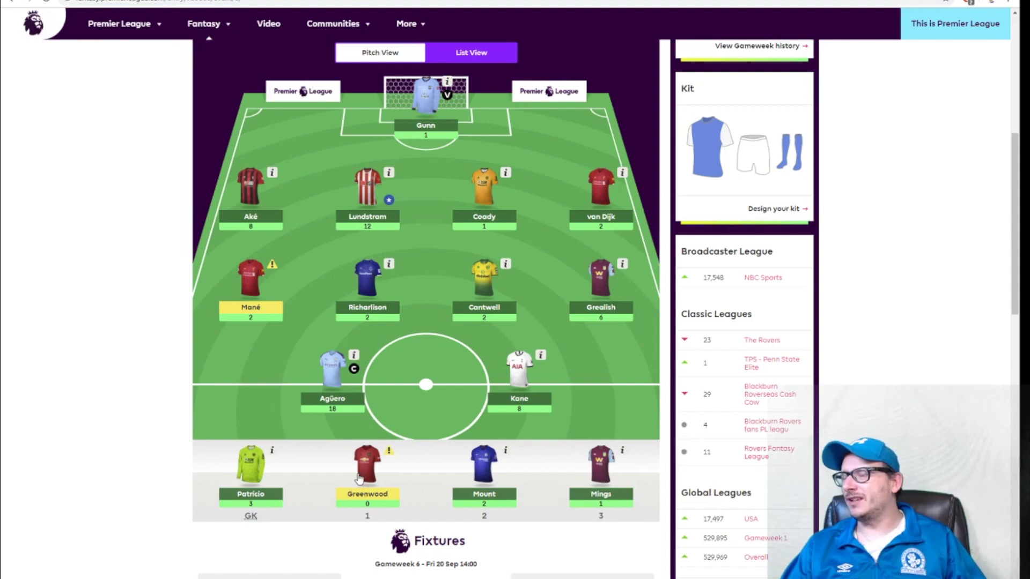
scroll(359, 477, up, 6)
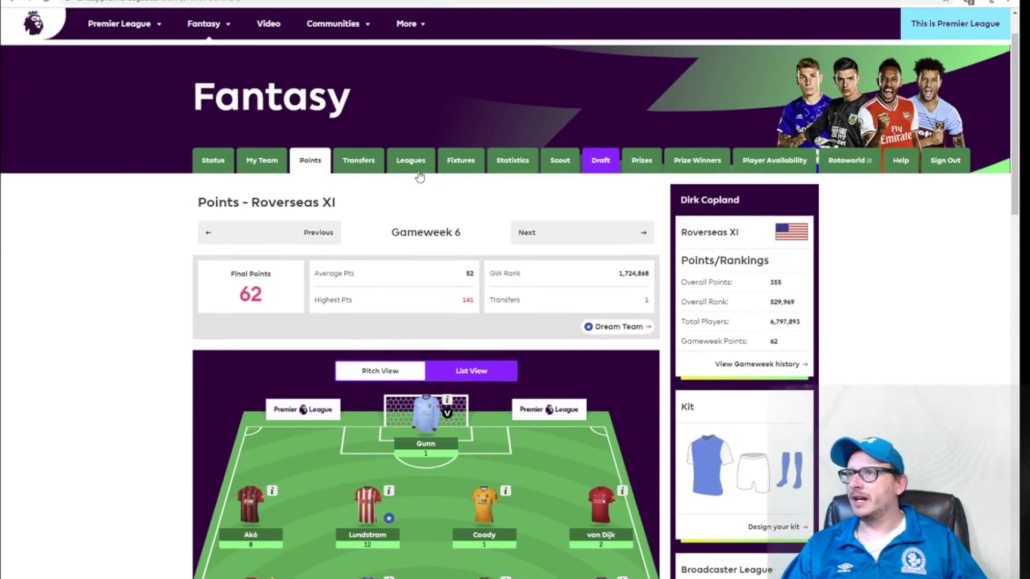
- Open the Gameweek 7 transfers page and scroll up and down through it
click(358, 164)
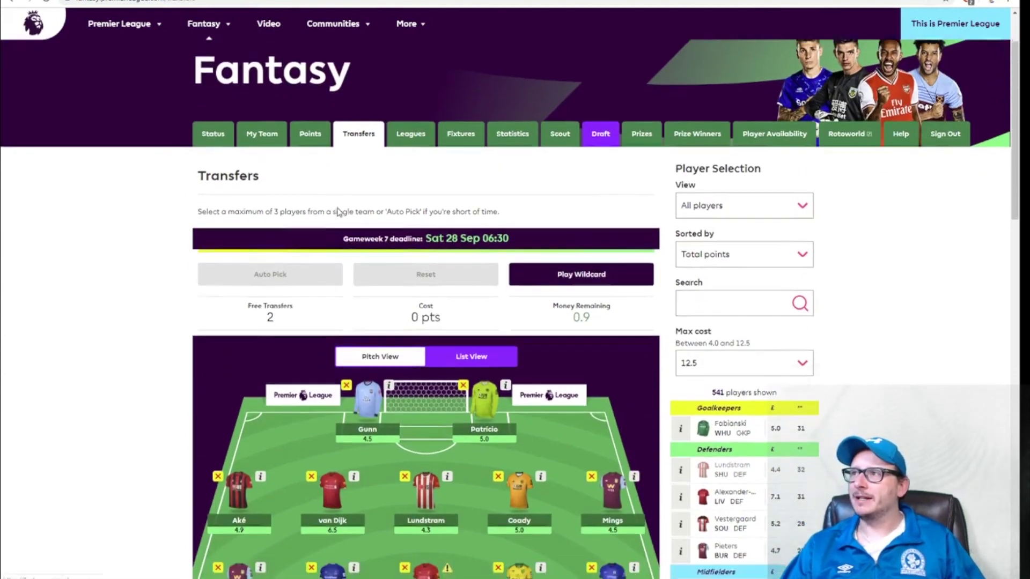
scroll(300, 215, down, 6)
scroll(335, 224, down, 15)
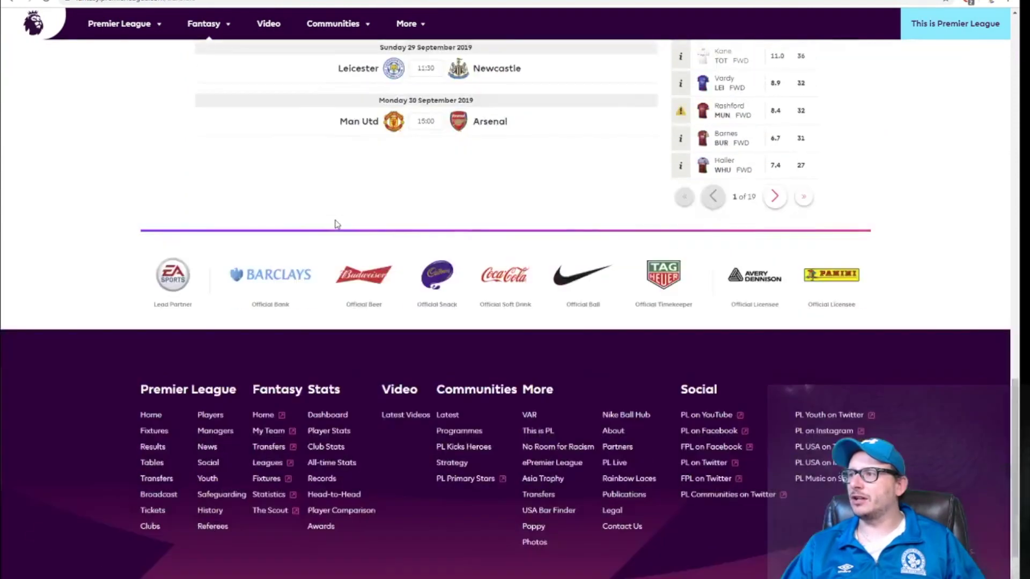
scroll(338, 220, up, 17)
scroll(391, 159, up, 3)
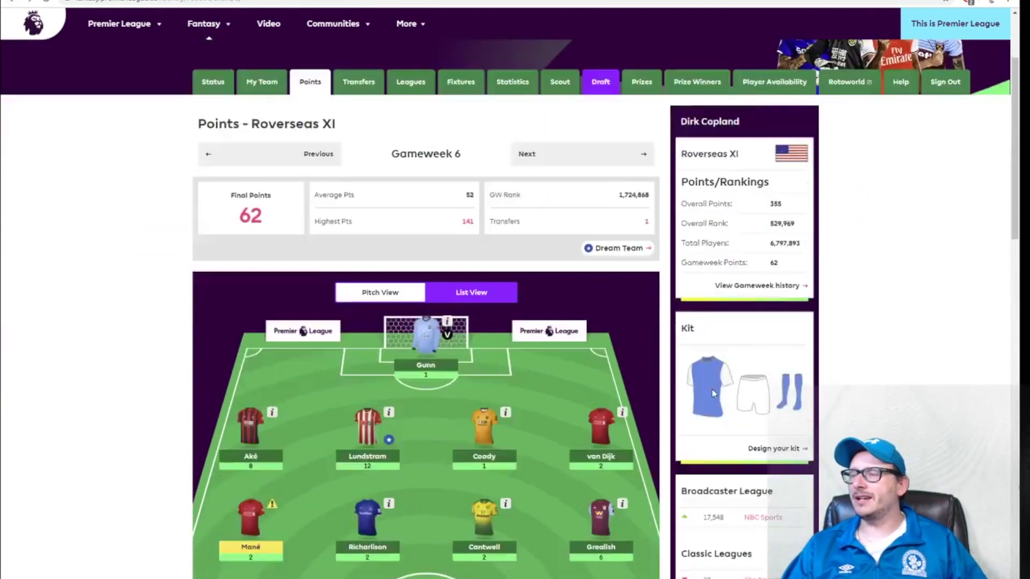
scroll(751, 381, down, 8)
scroll(800, 382, down, 3)
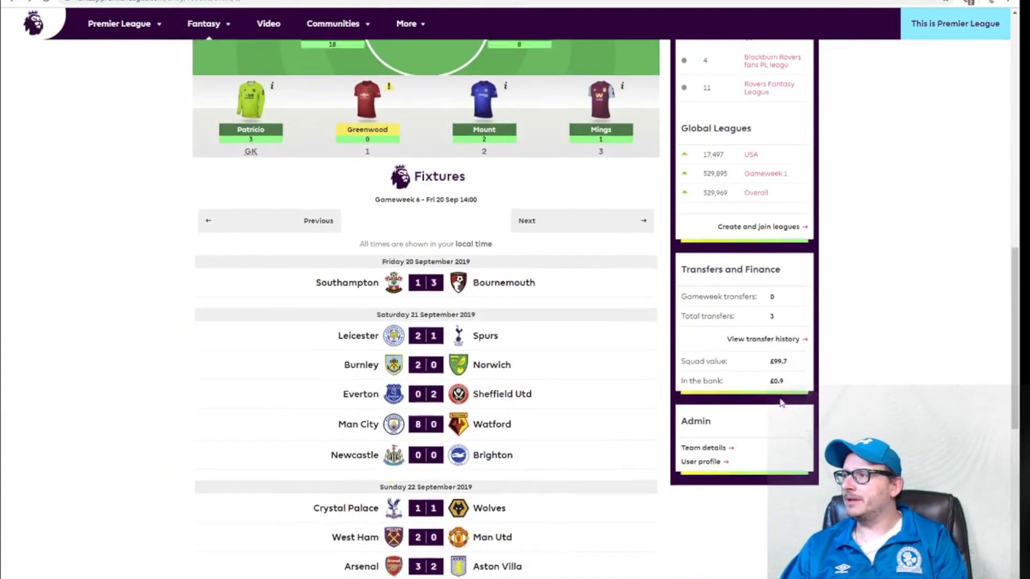
scroll(778, 381, up, 4)
- Open the Blackburn Roverseas Cash Cow league and switch its standings to the September phase
click(742, 246)
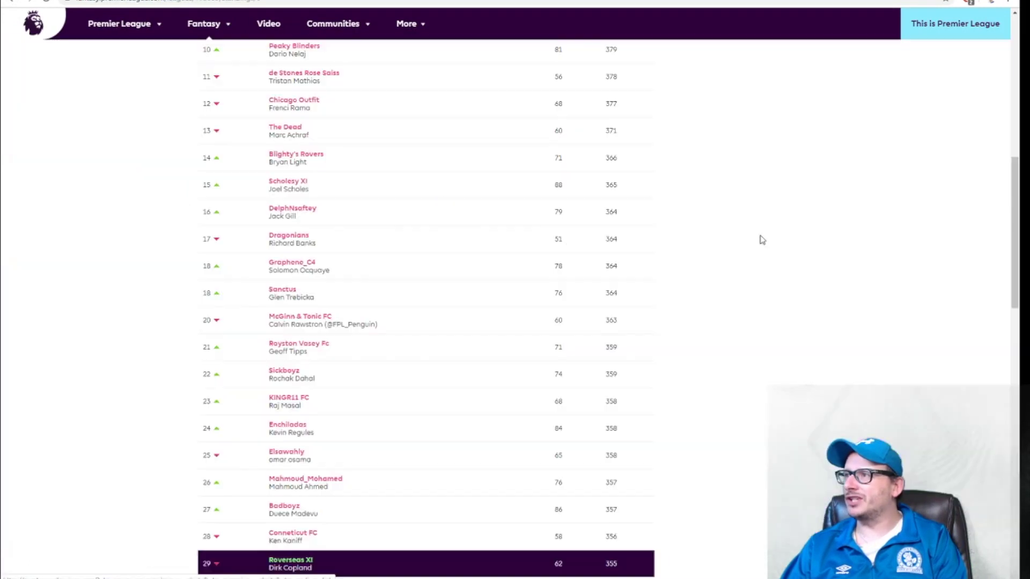
scroll(686, 352, up, 7)
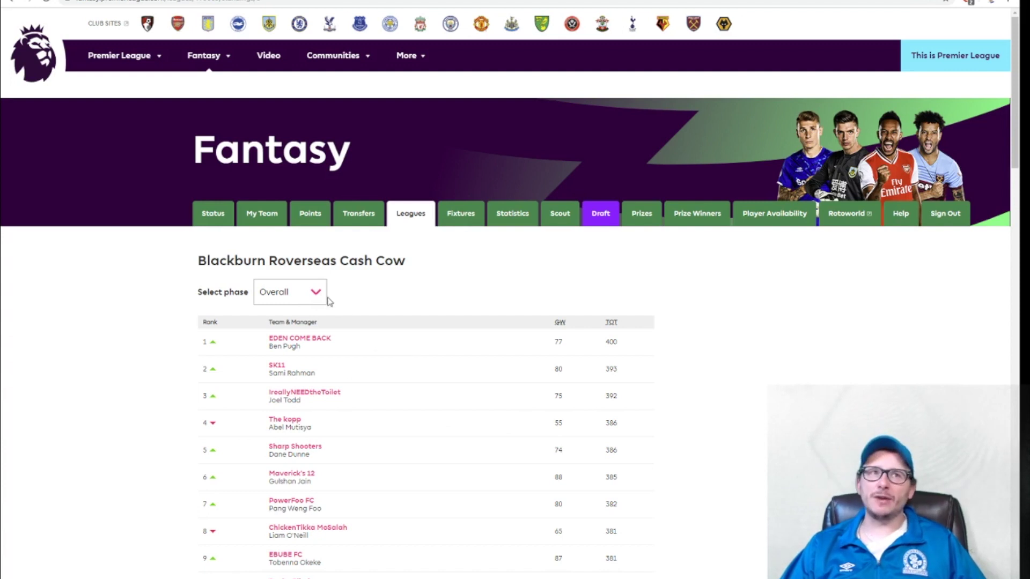
click(294, 292)
click(307, 333)
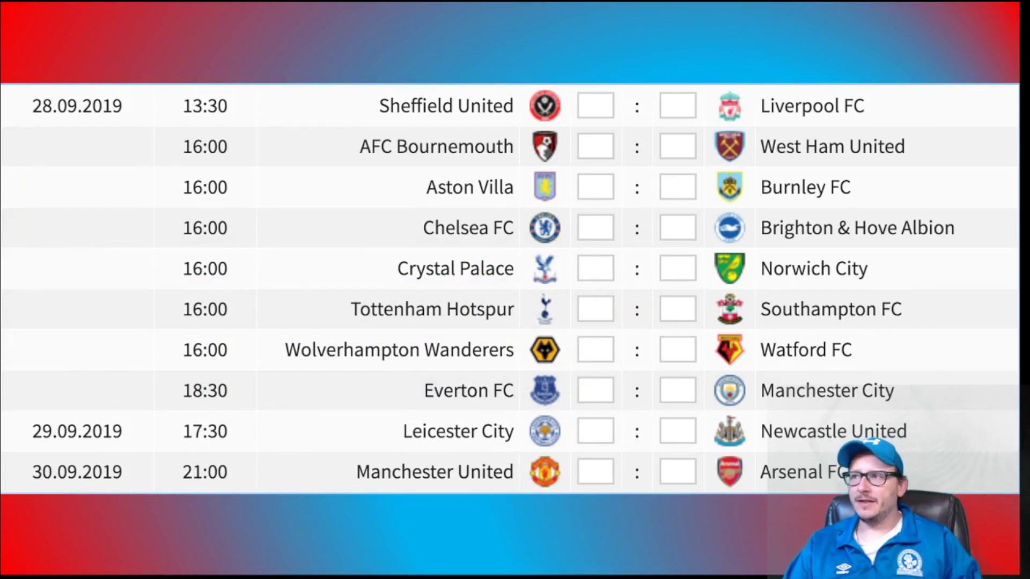
- Reveal the green markers beside Liverpool, Chelsea and Aston Villa on the fixtures overlay
key(Right)
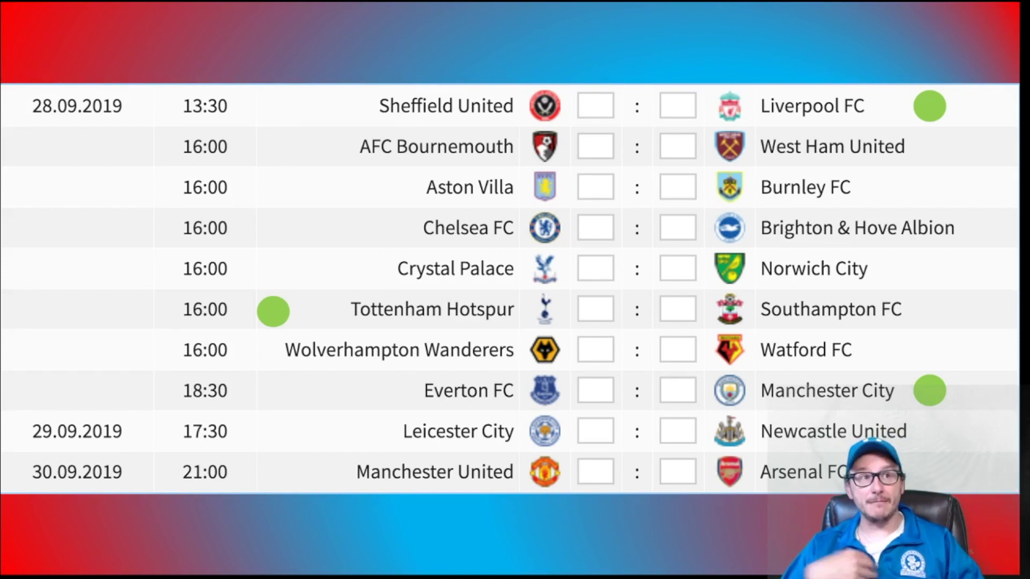
key(Right)
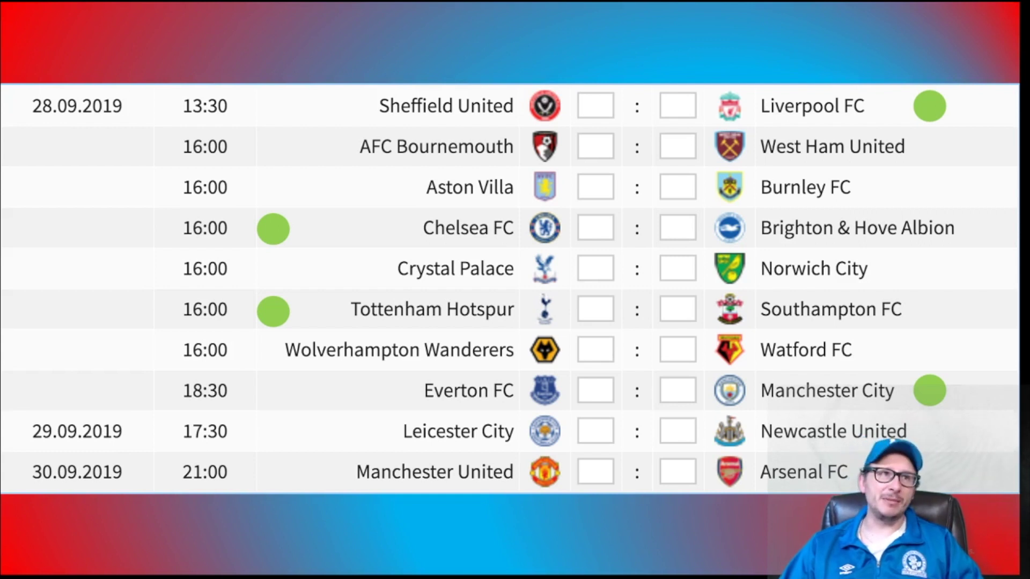
key(Right)
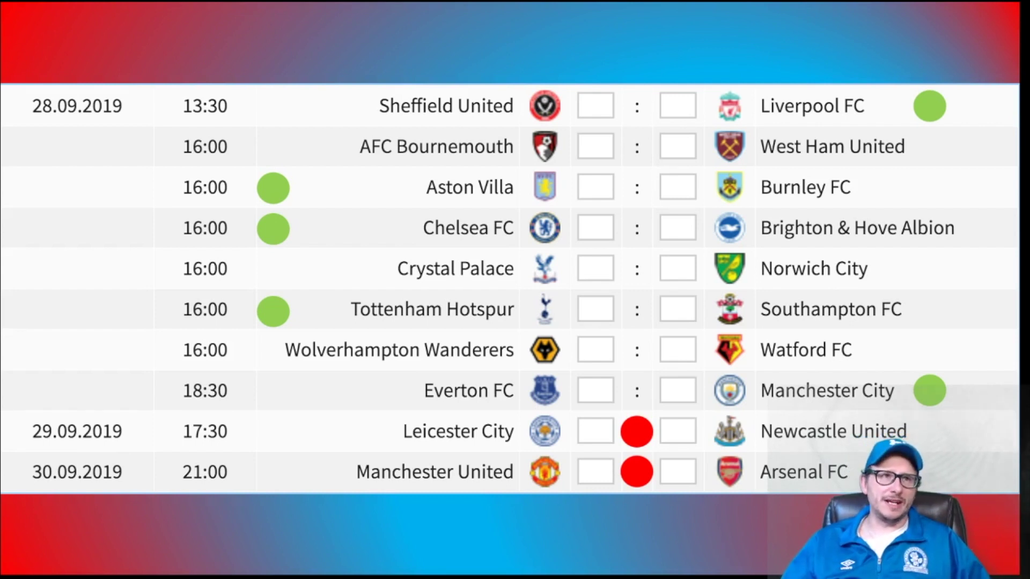
- Reveal the red marker on Bournemouth v West Ham, then return to Fantasy Premier League
key(Right)
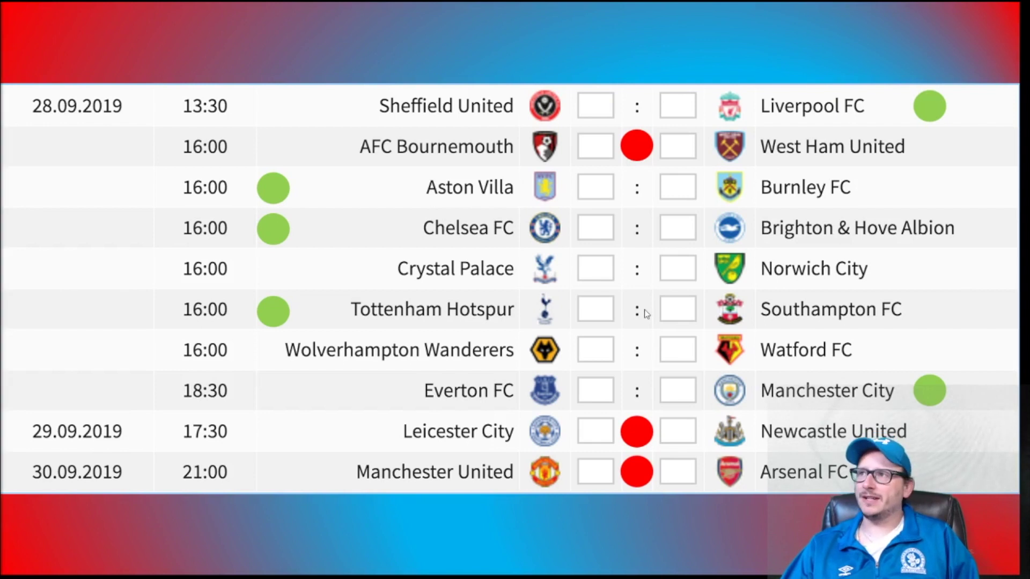
key(alt+Tab)
key(alt+Tab)
key(alt+Tab)
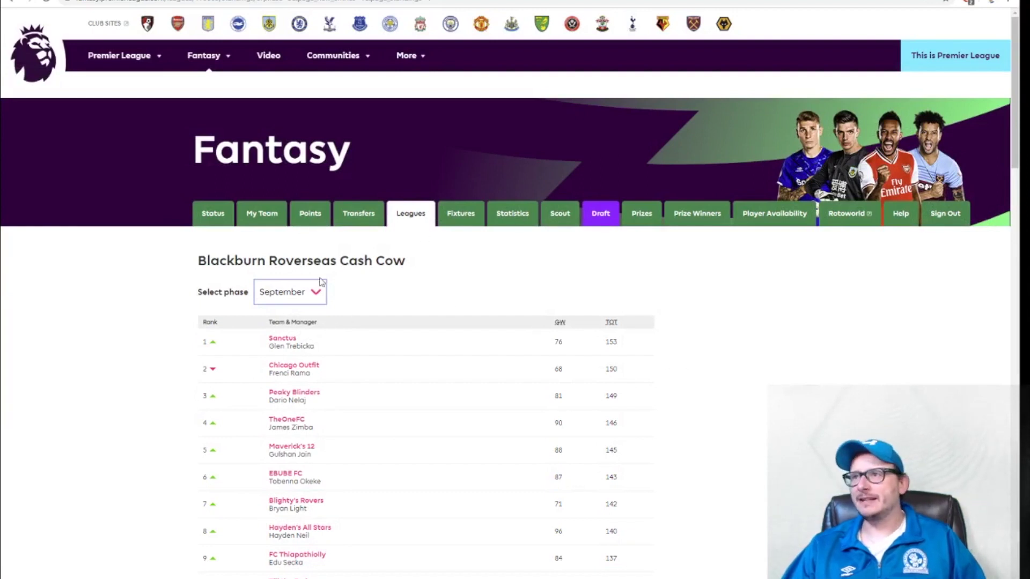
- Browse the September standings, moving to the next page and back again
scroll(330, 288, down, 4)
scroll(331, 289, up, 1)
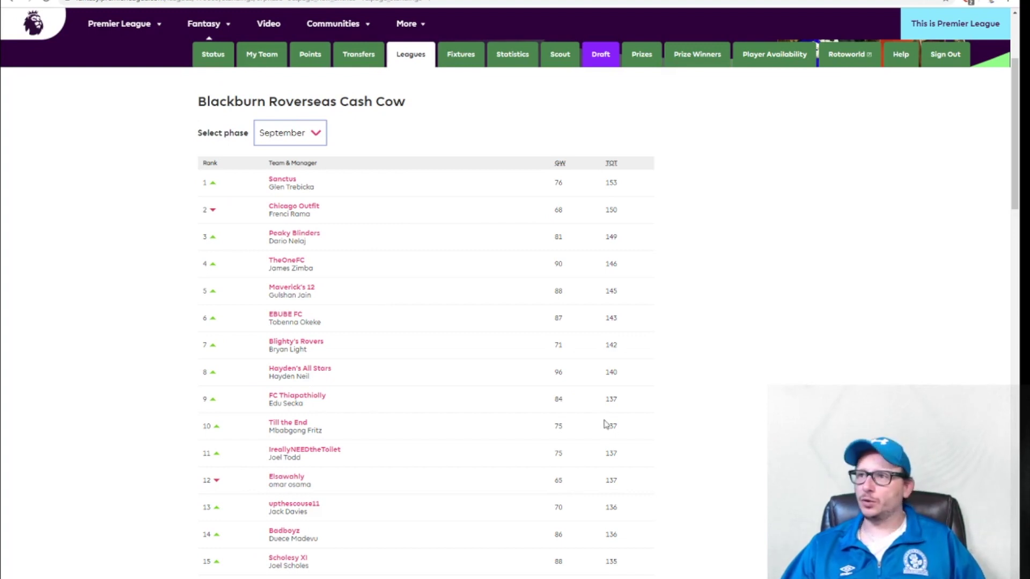
scroll(529, 416, up, 1)
scroll(529, 416, down, 12)
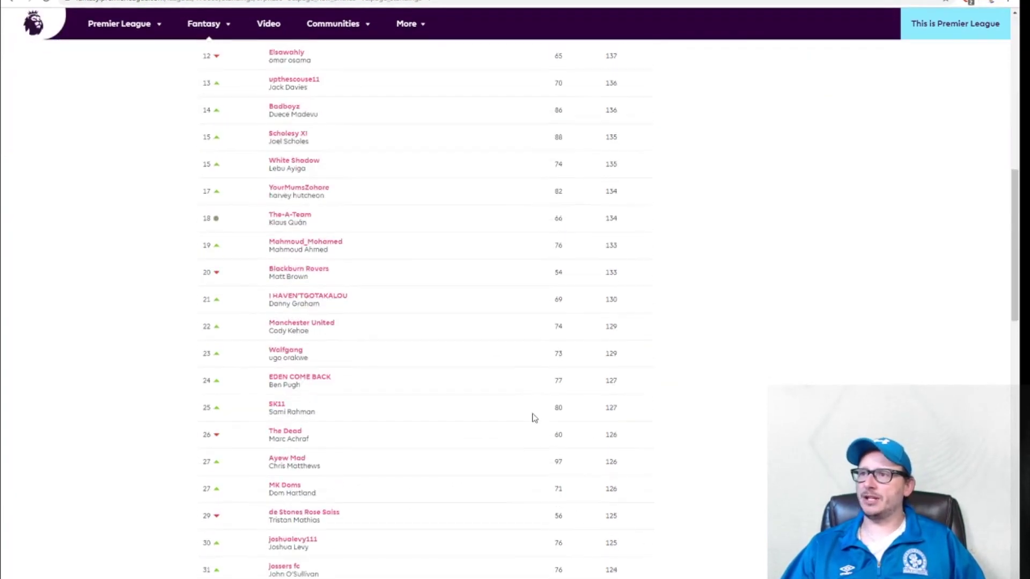
scroll(534, 413, down, 6)
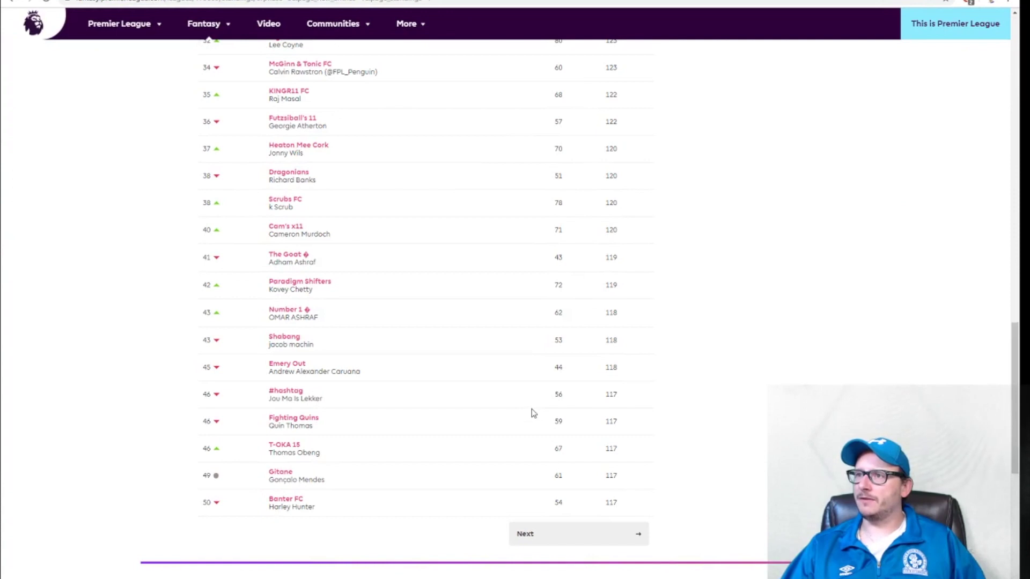
click(579, 534)
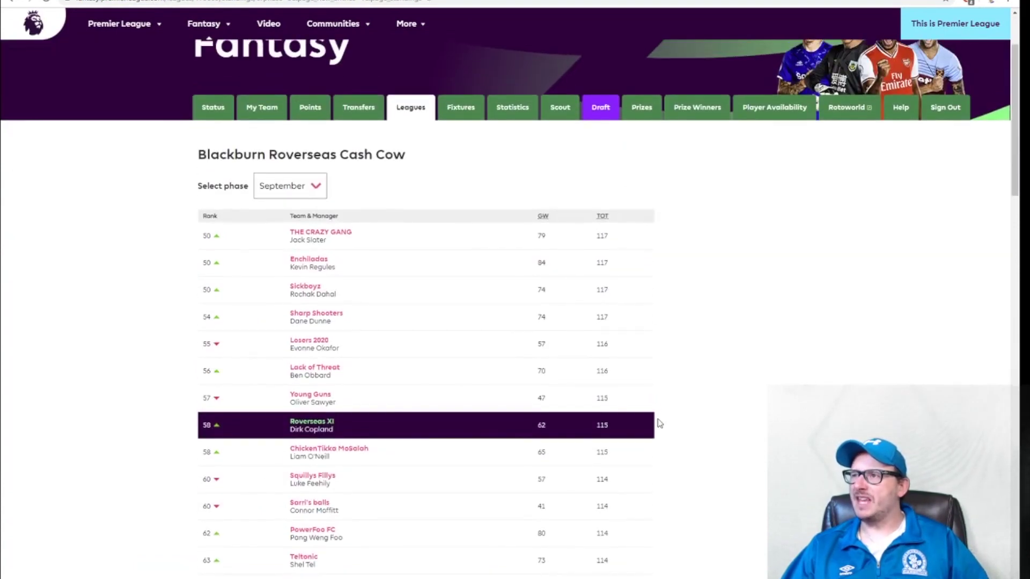
scroll(671, 418, down, 20)
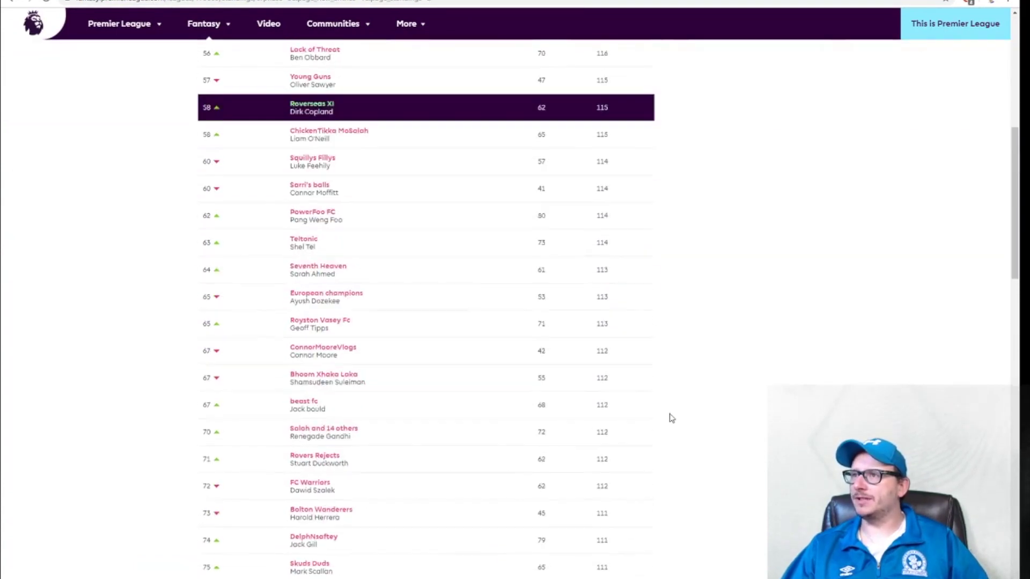
scroll(663, 428, down, 5)
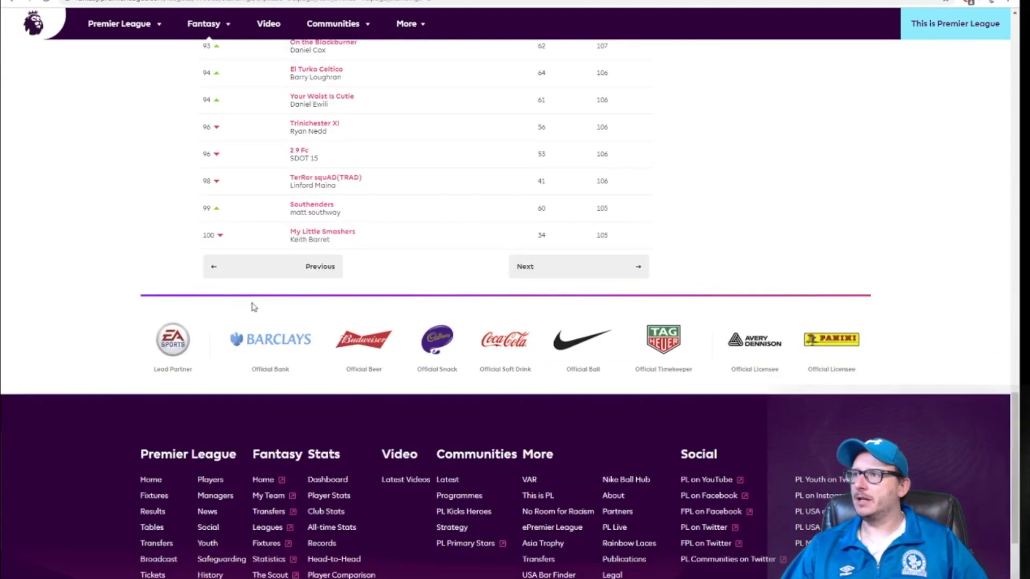
click(209, 271)
scroll(315, 338, up, 20)
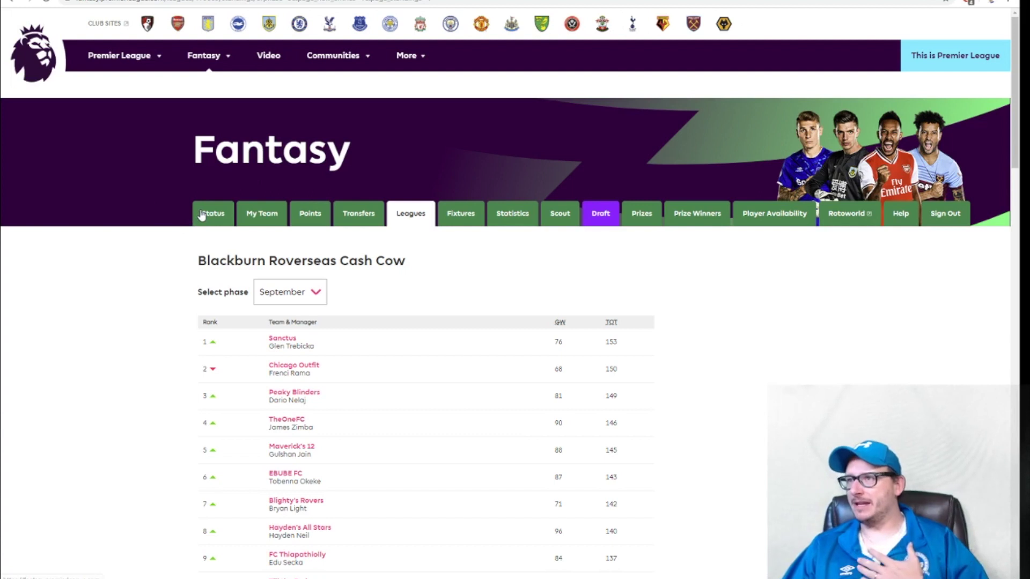
- Open the Gameweek 6 status overview and scroll down it
click(202, 214)
scroll(318, 214, down, 4)
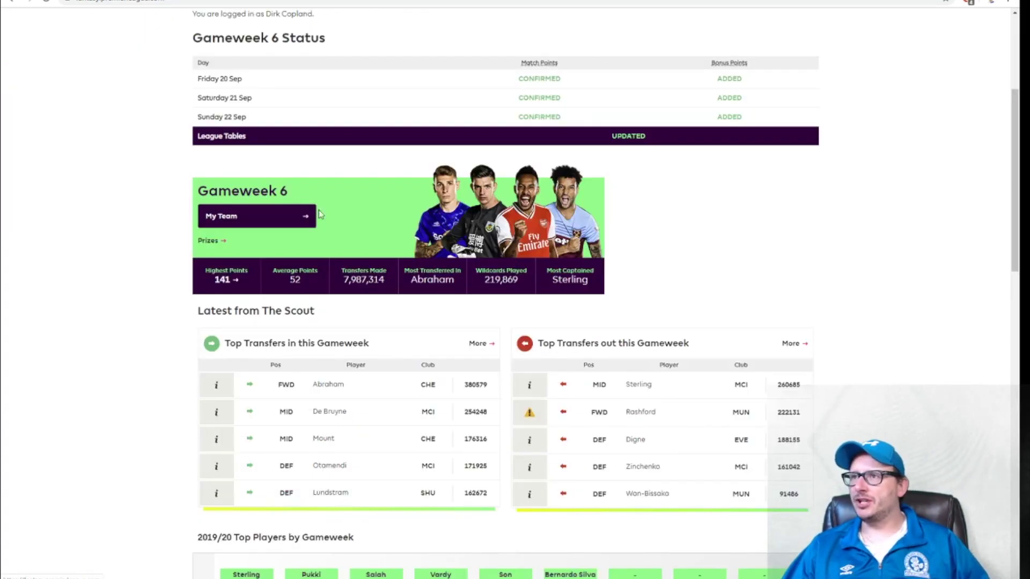
scroll(819, 284, down, 4)
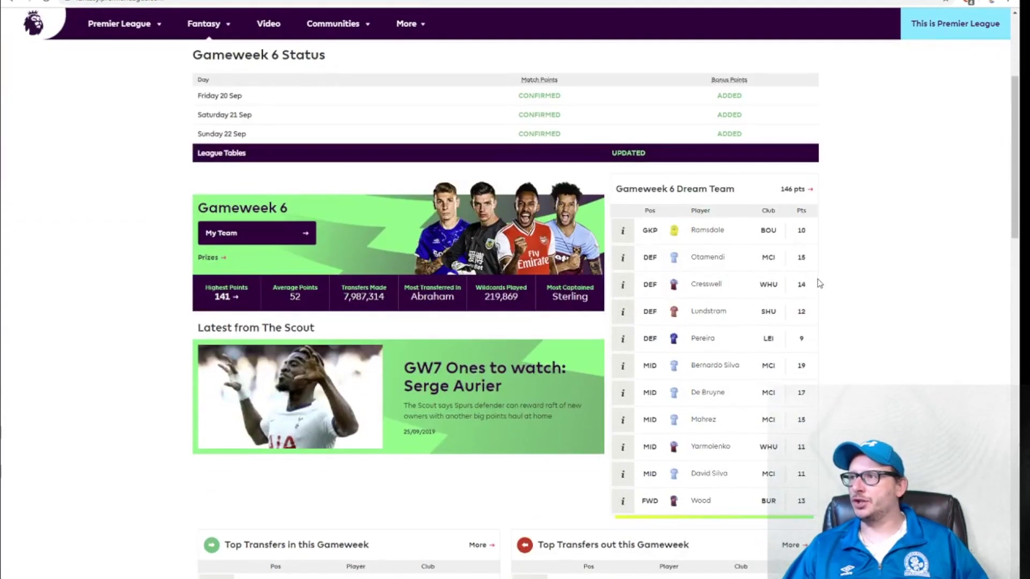
- Review the Gameweek 6 Dream Team, then load the Gameweek 5 Dream Team
click(796, 196)
scroll(845, 230, down, 1)
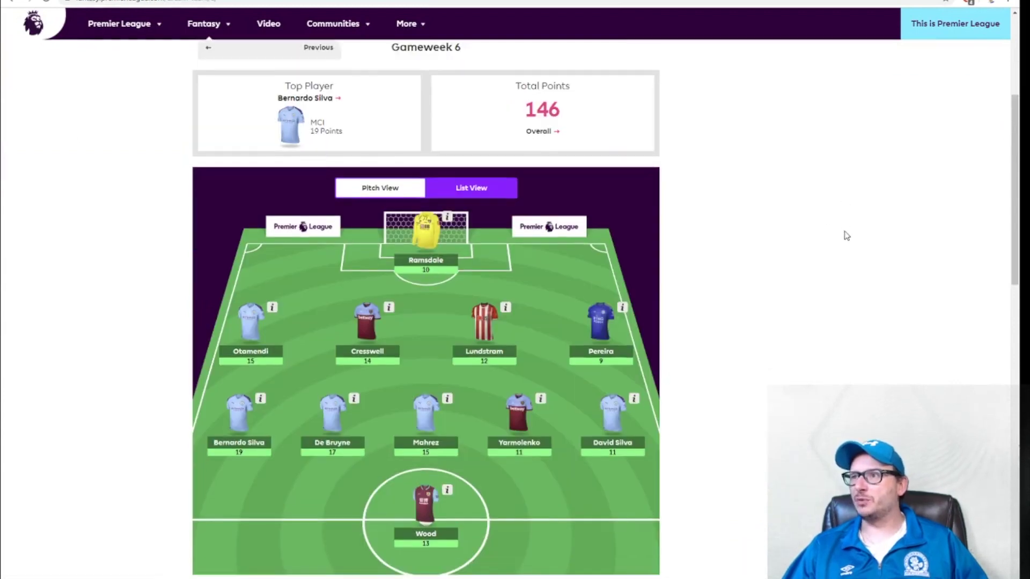
scroll(846, 236, down, 1)
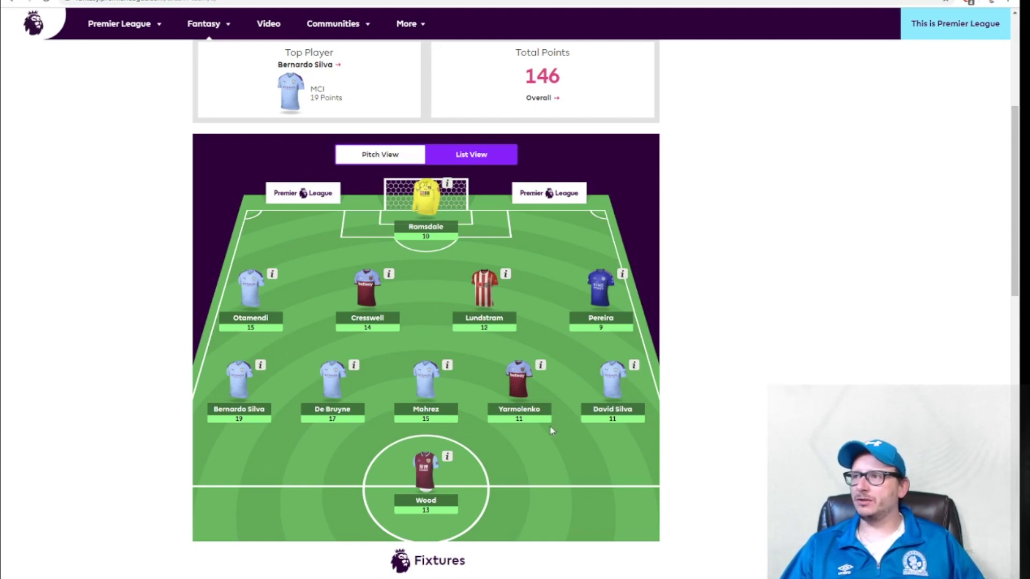
scroll(724, 372, up, 3)
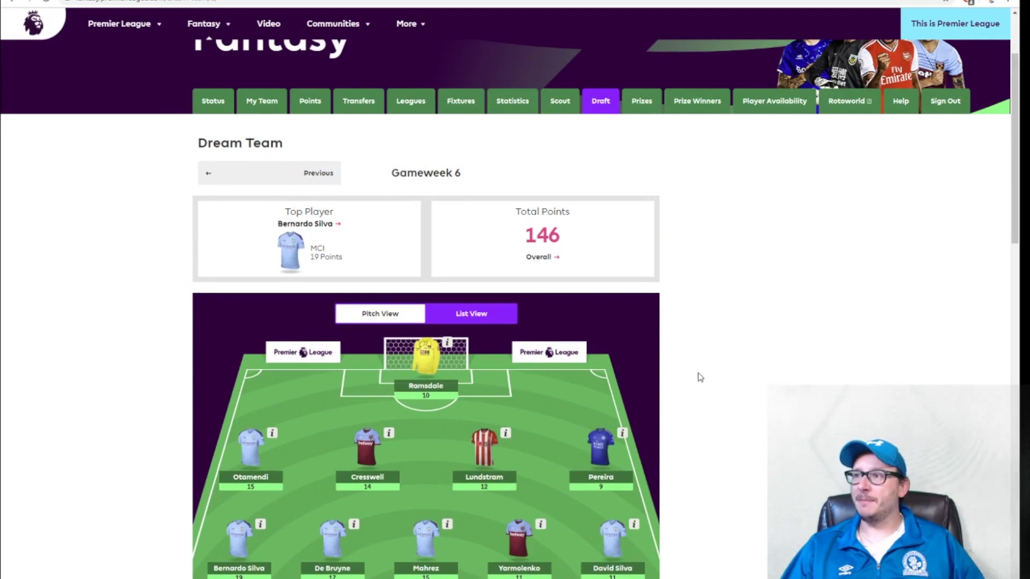
scroll(700, 378, down, 8)
scroll(718, 386, up, 5)
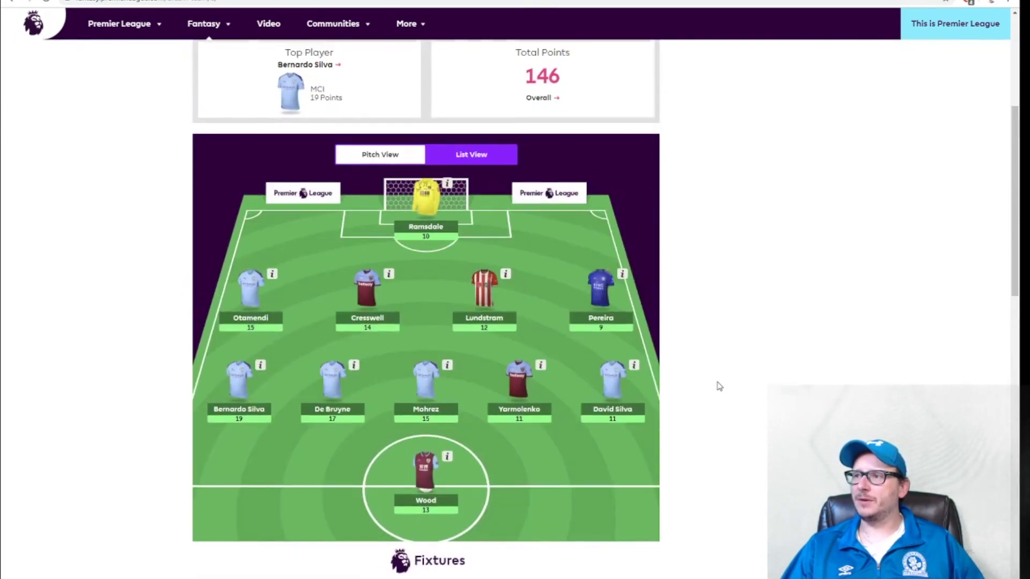
scroll(320, 282, up, 1)
scroll(334, 248, up, 1)
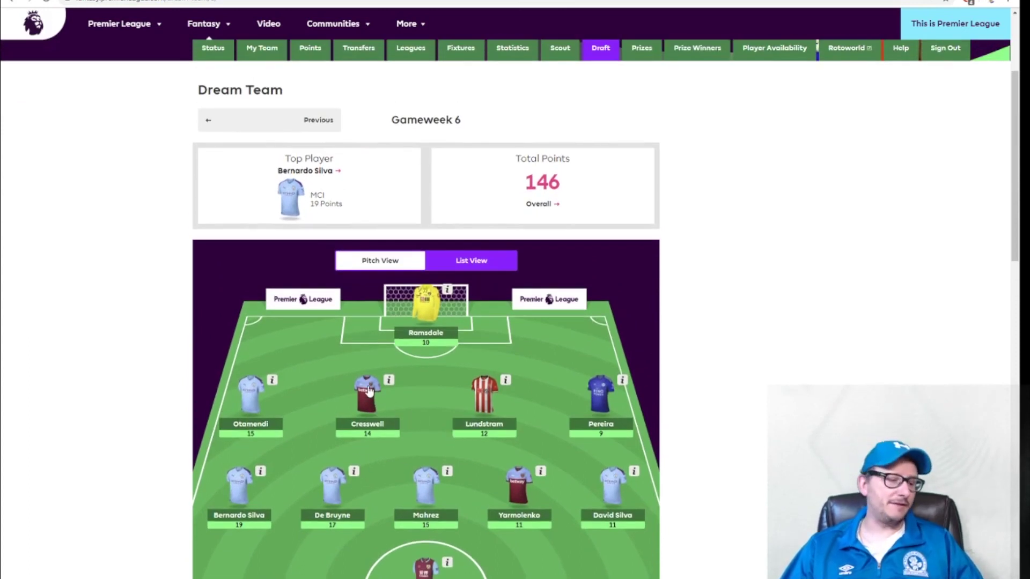
click(211, 121)
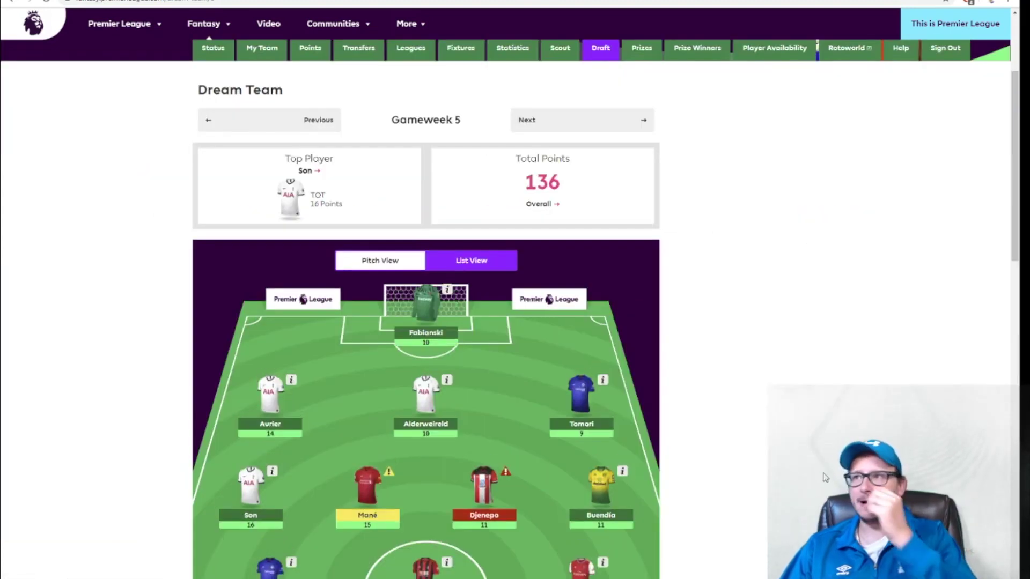
scroll(635, 304, up, 2)
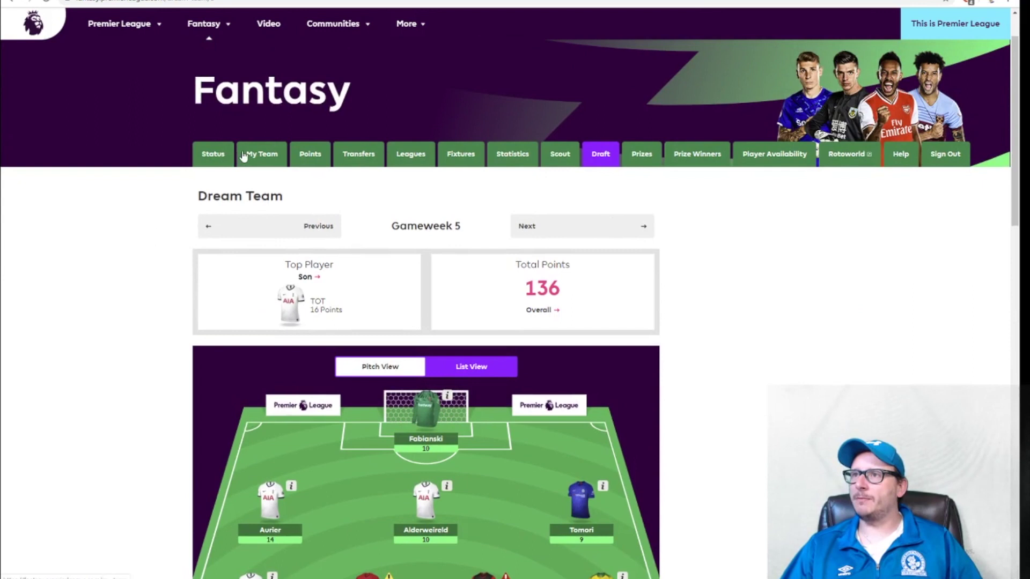
- Return to the gameweek status overview and scroll down the page
click(216, 161)
scroll(657, 347, down, 7)
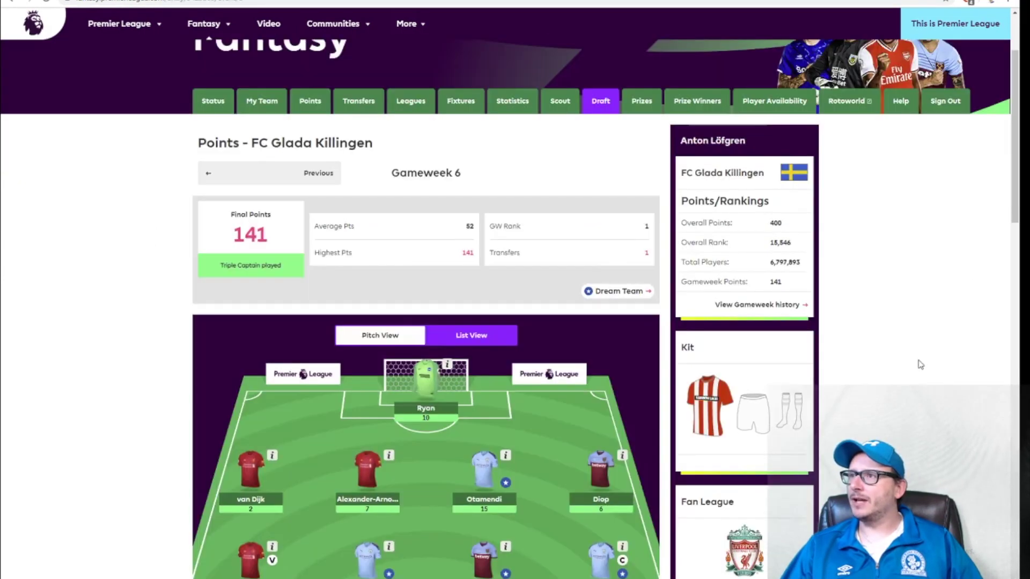
scroll(919, 369, down, 3)
scroll(918, 369, down, 1)
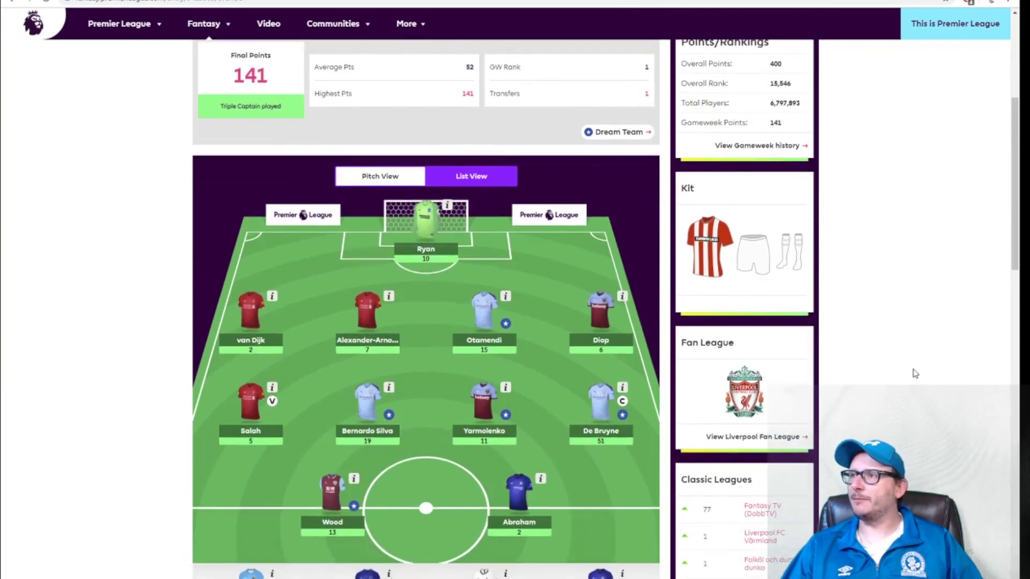
scroll(916, 374, up, 3)
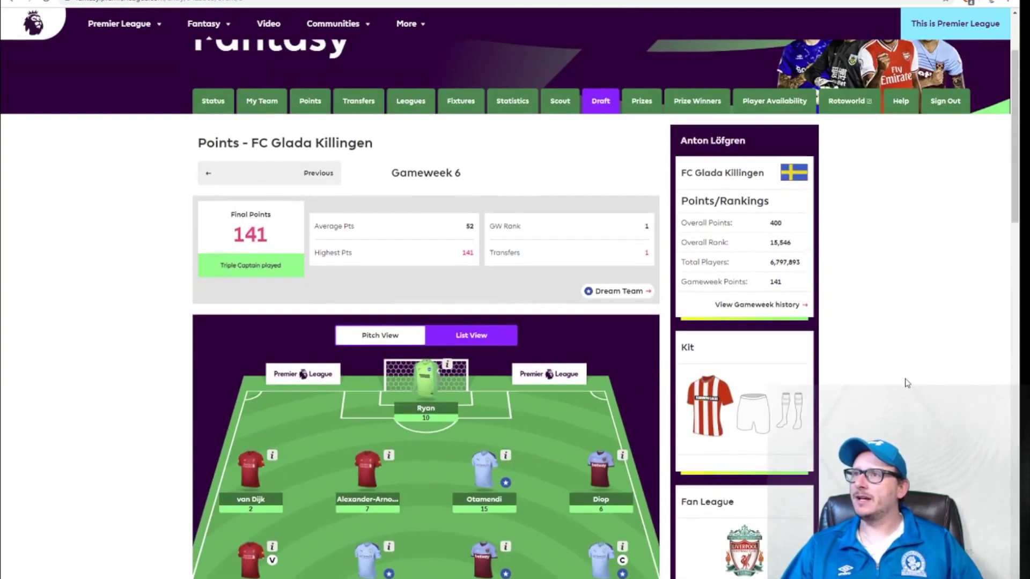
scroll(908, 384, down, 3)
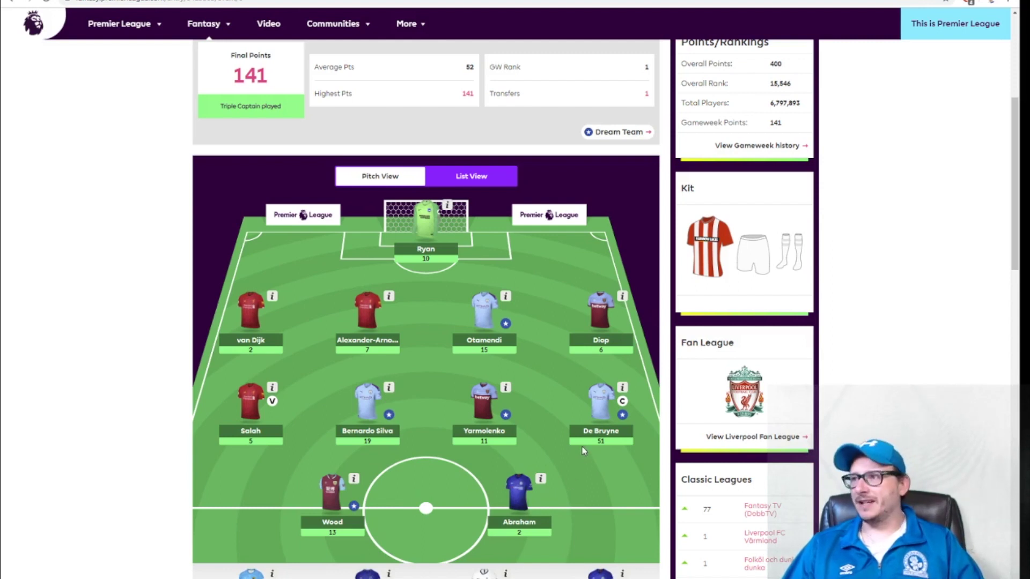
- View Diop's player details, then close them
click(624, 297)
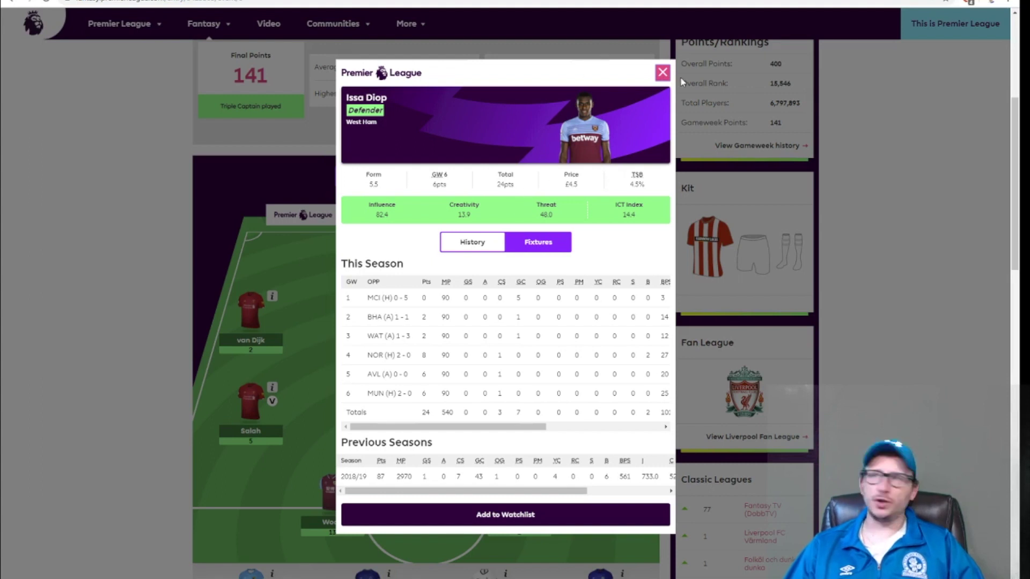
click(664, 73)
scroll(561, 297, up, 5)
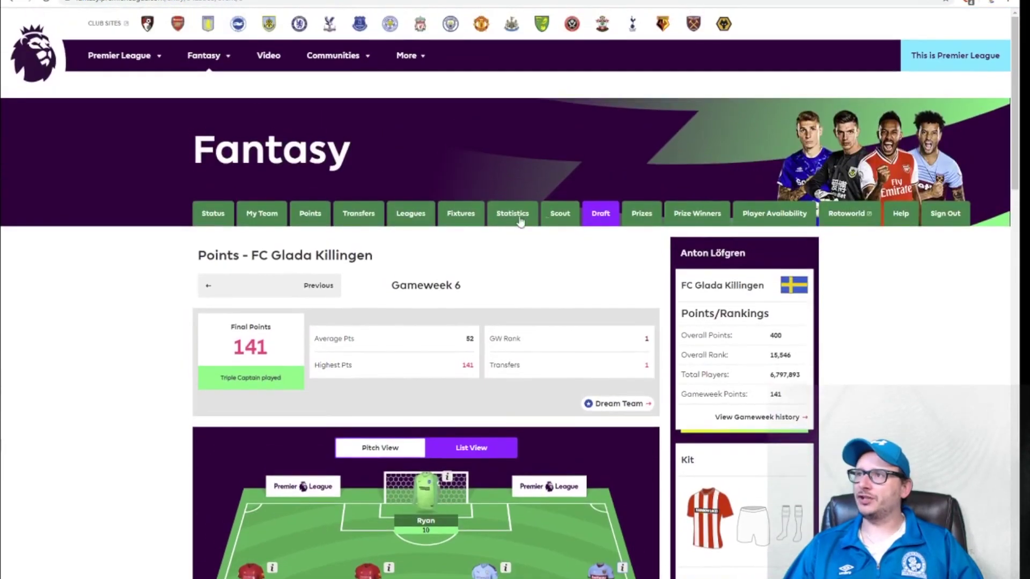
- Open Statistics and filter the player table to defenders, ranked by total points
click(514, 214)
scroll(362, 220, up, 3)
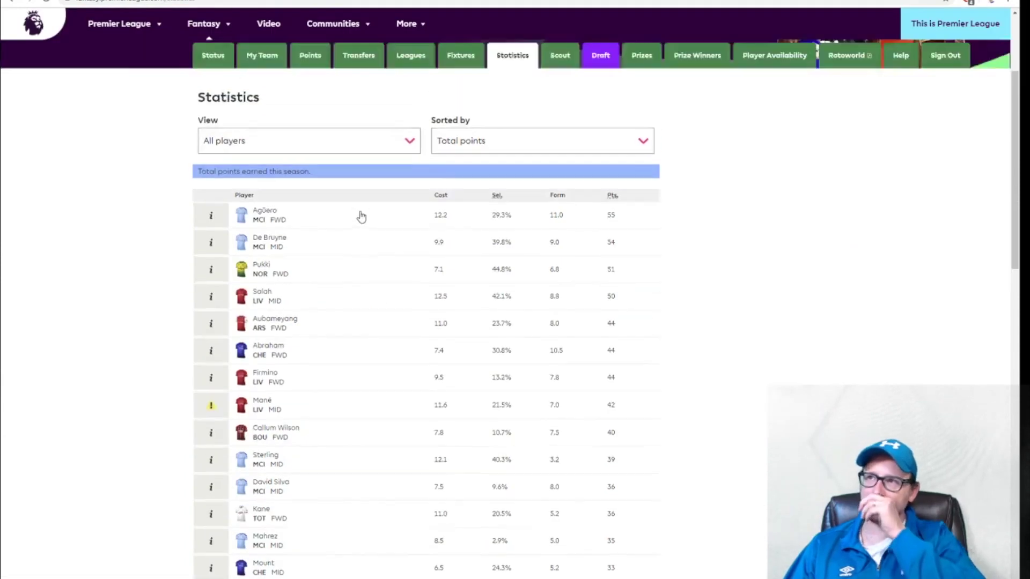
click(340, 240)
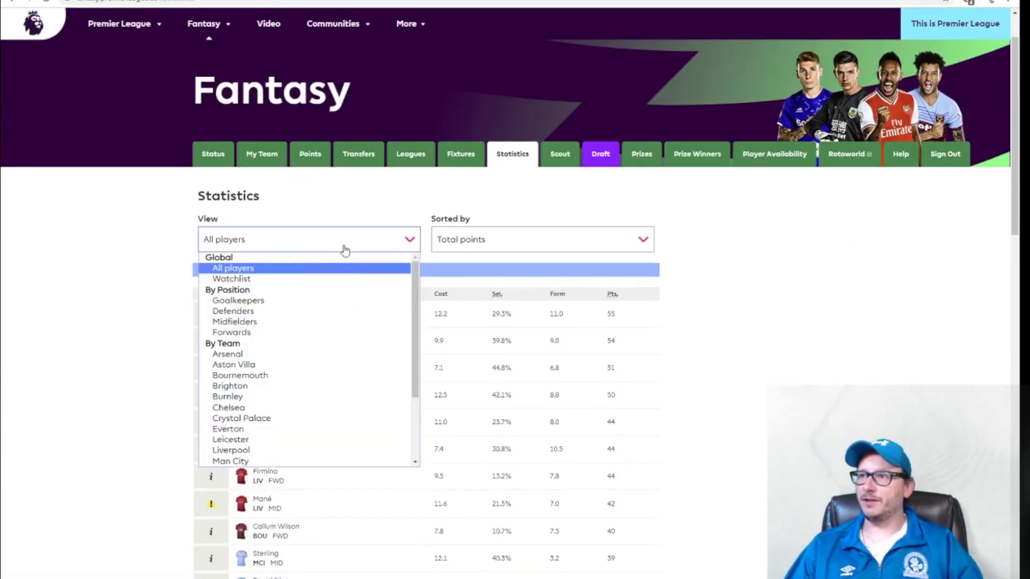
click(374, 319)
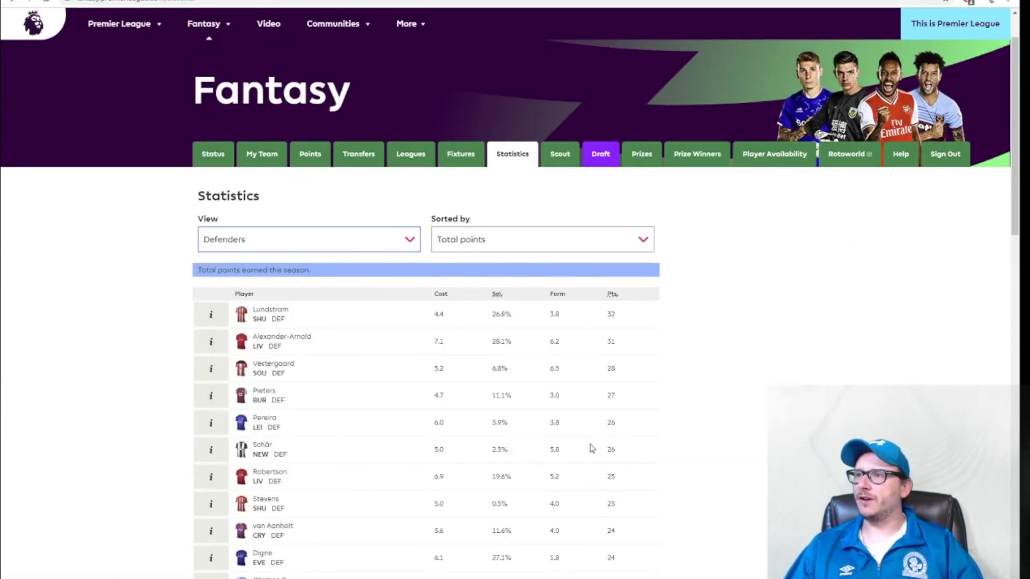
scroll(555, 505, down, 1)
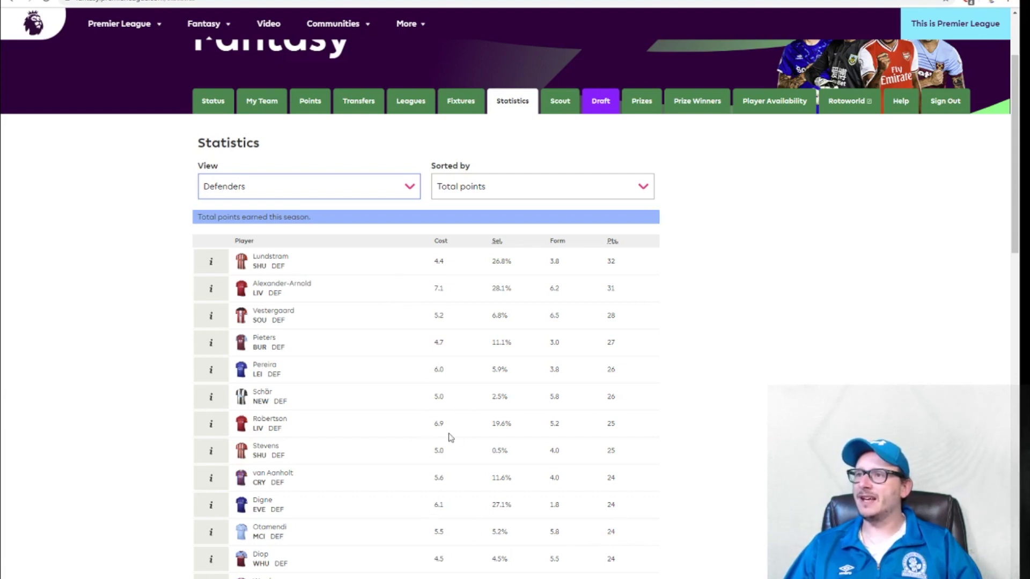
scroll(495, 525, down, 2)
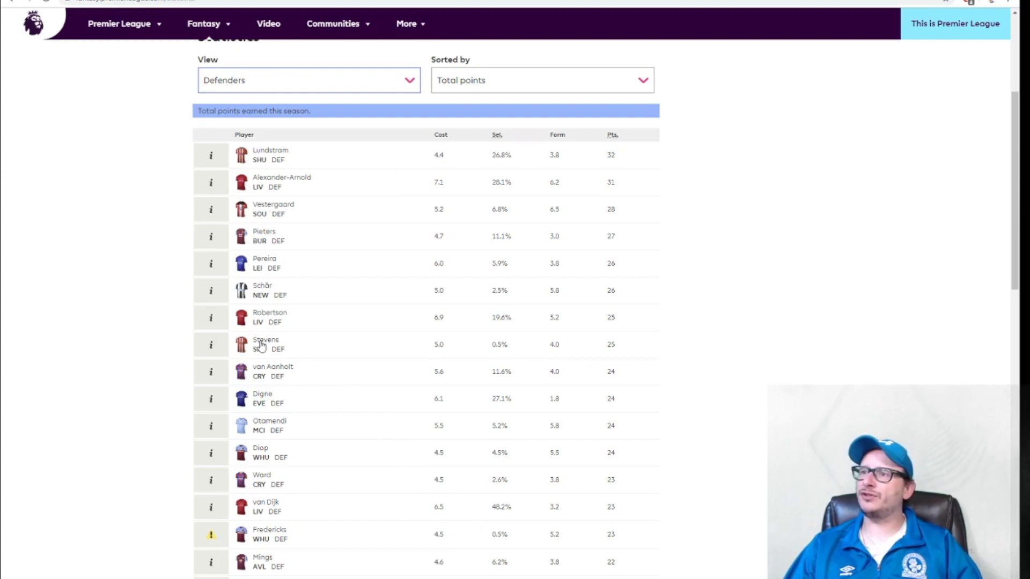
click(215, 349)
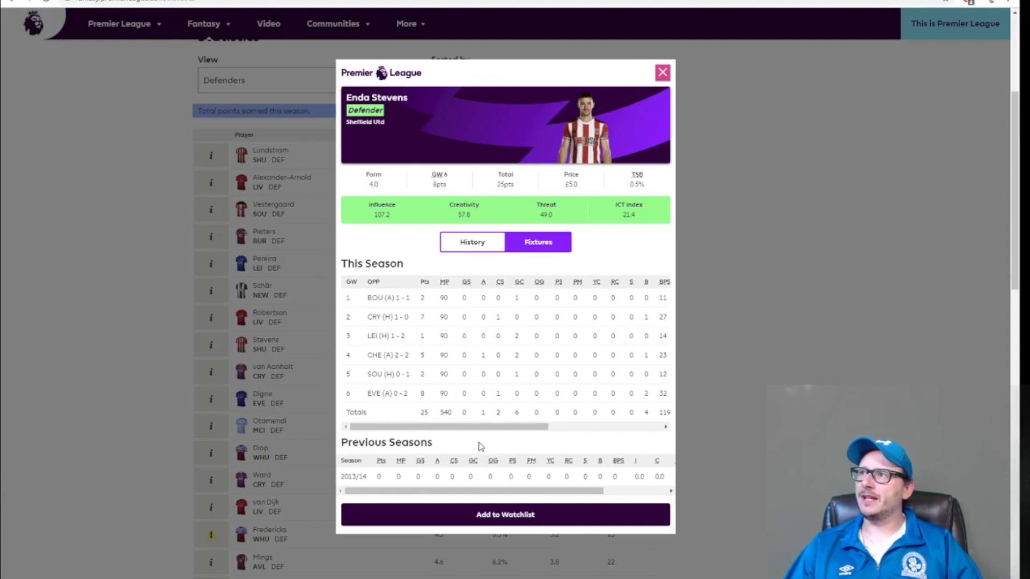
drag(473, 427, 427, 436)
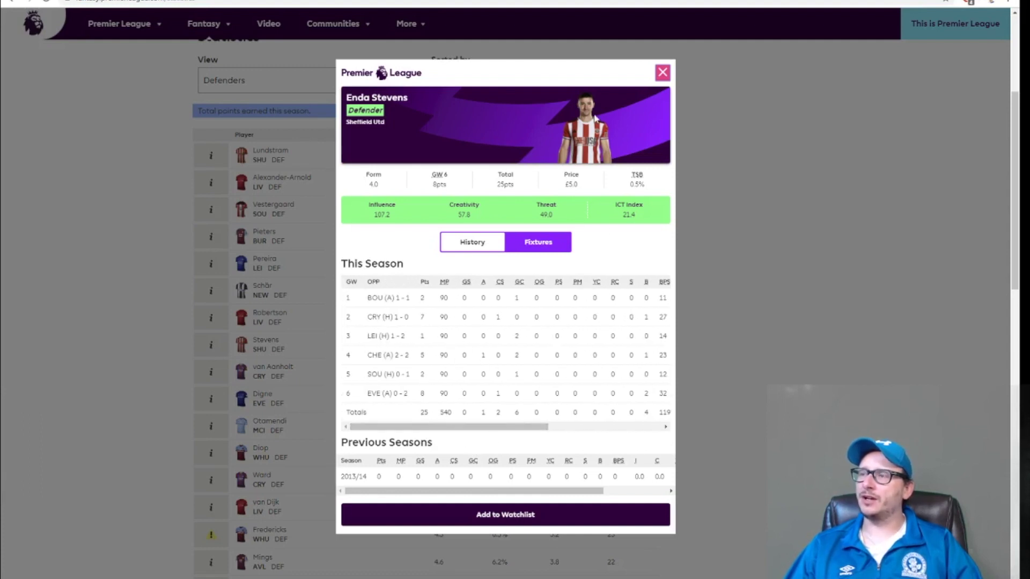
click(662, 72)
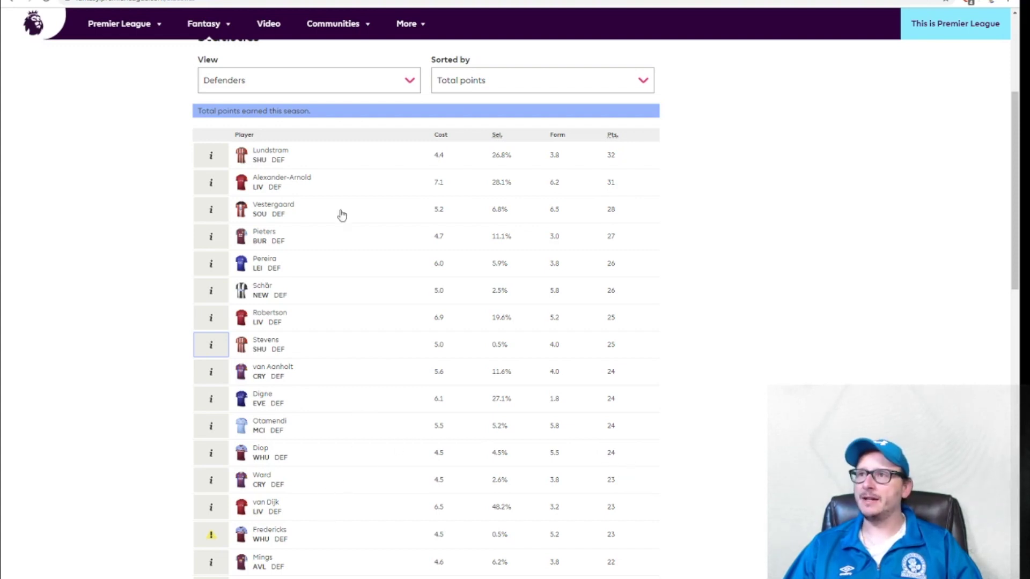
click(220, 230)
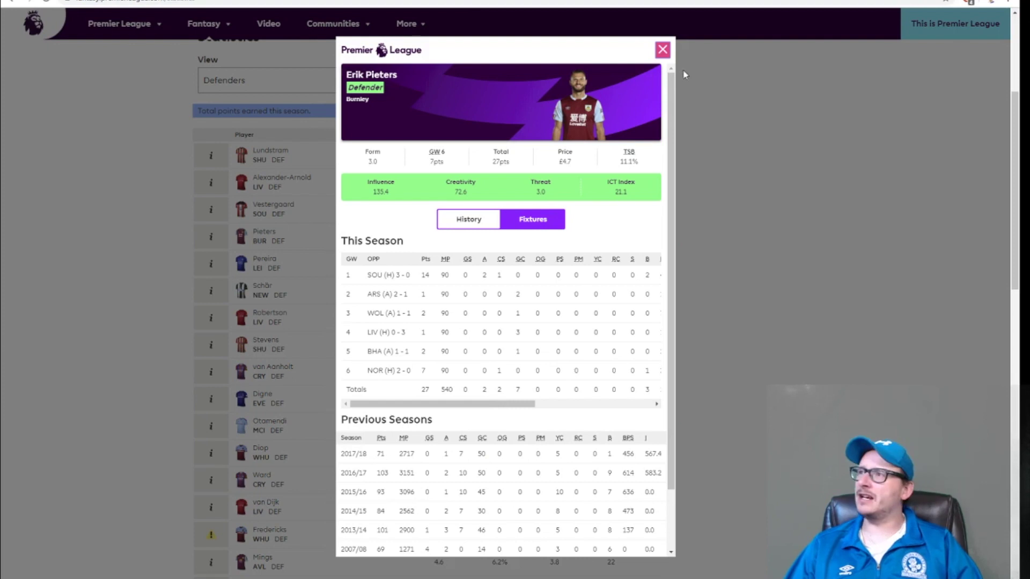
click(665, 52)
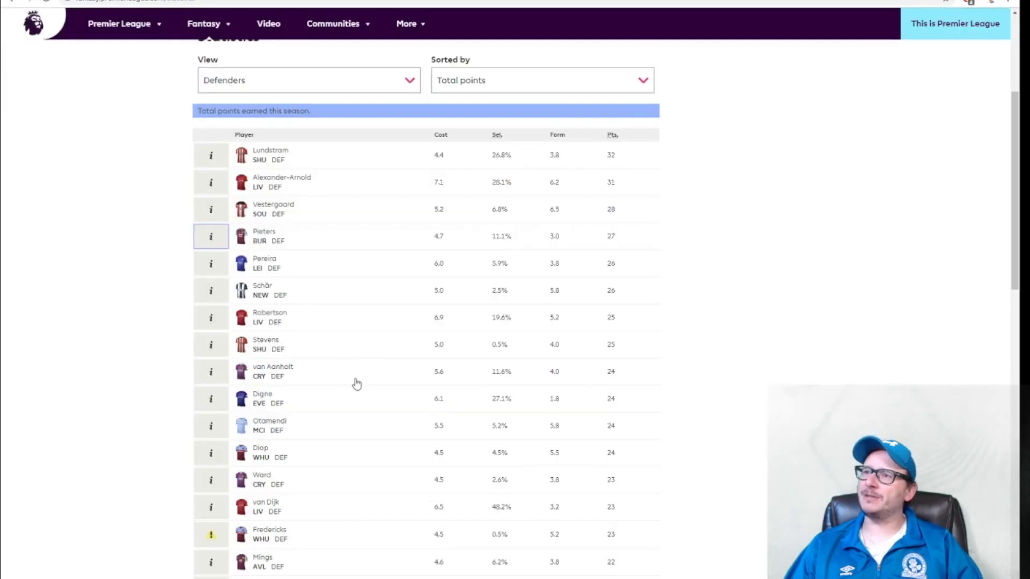
click(211, 291)
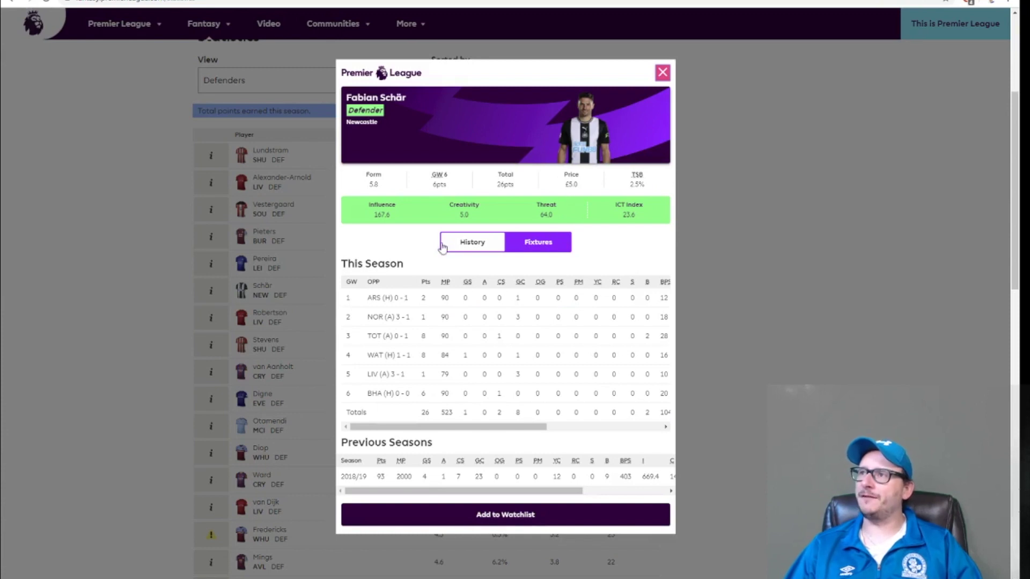
click(662, 73)
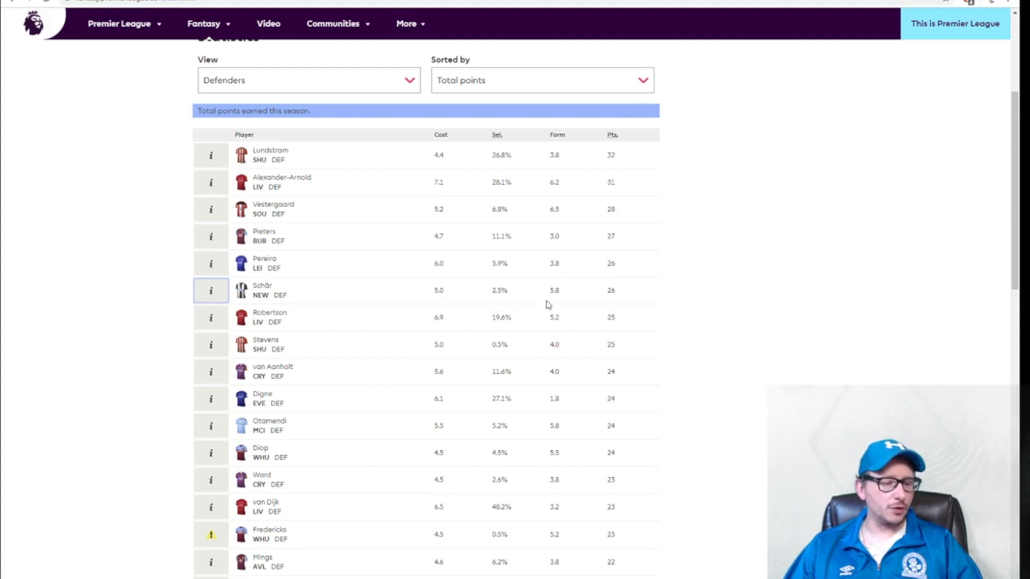
scroll(316, 214, up, 1)
scroll(322, 203, up, 2)
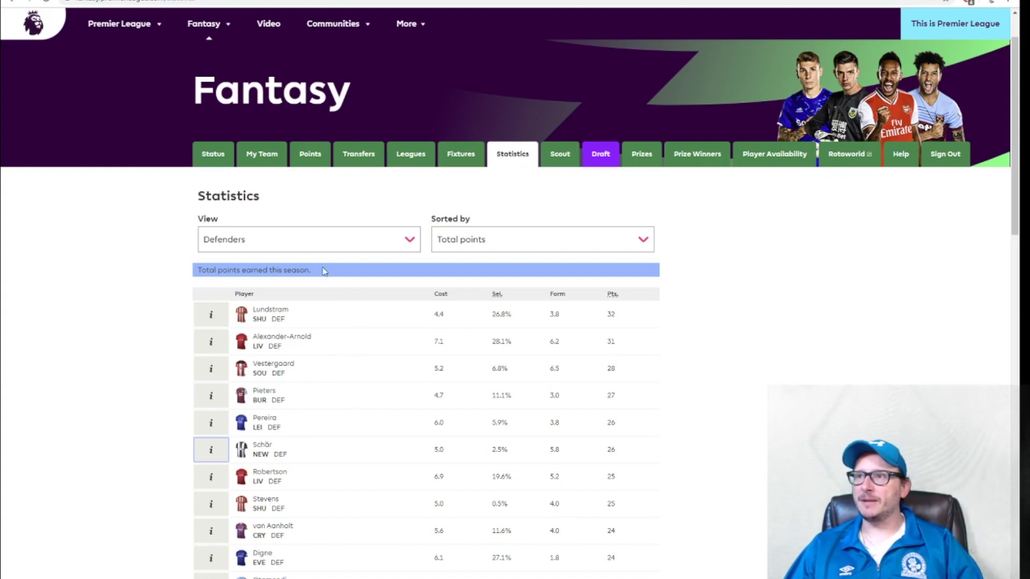
- Switch the statistics table to list midfielders
click(289, 250)
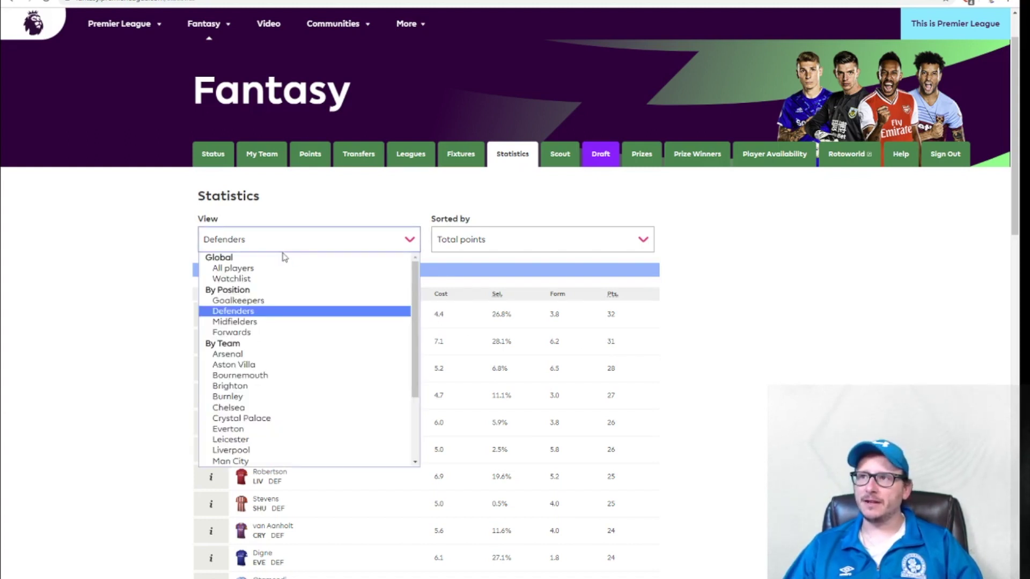
click(293, 323)
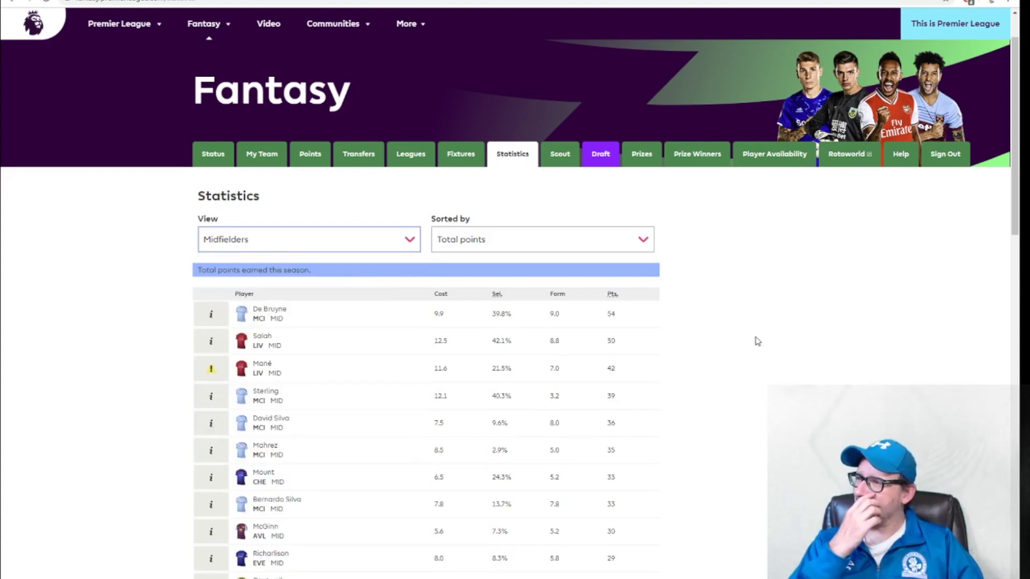
scroll(758, 341, down, 4)
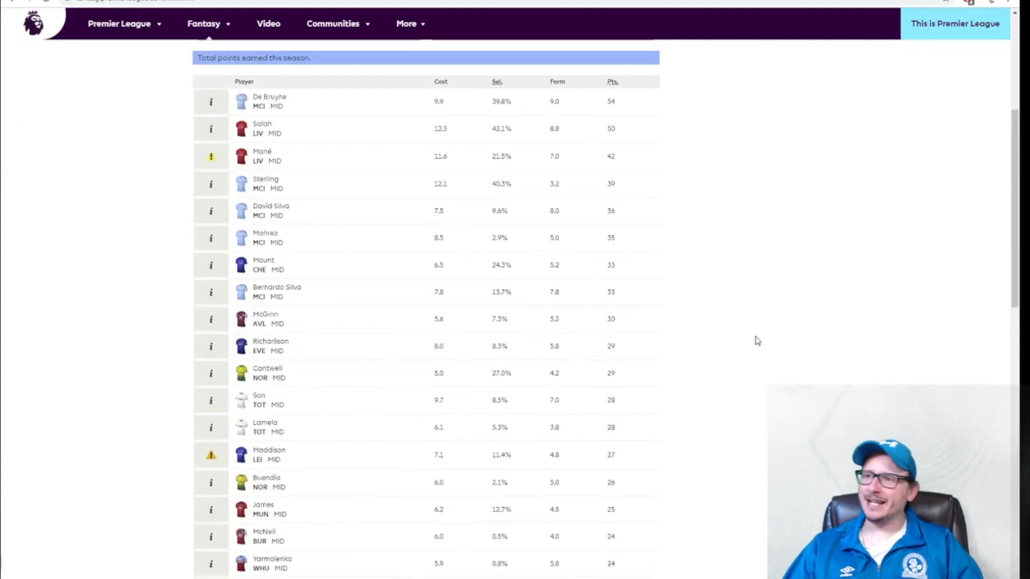
- Check Cantwell's and Yarmolenko's player details, closing each afterwards
click(209, 374)
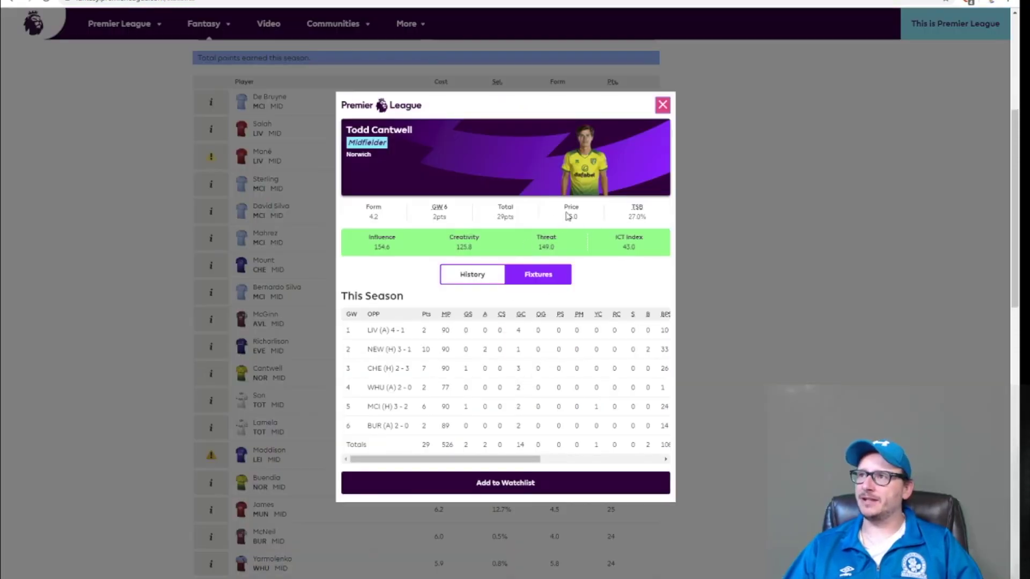
click(663, 105)
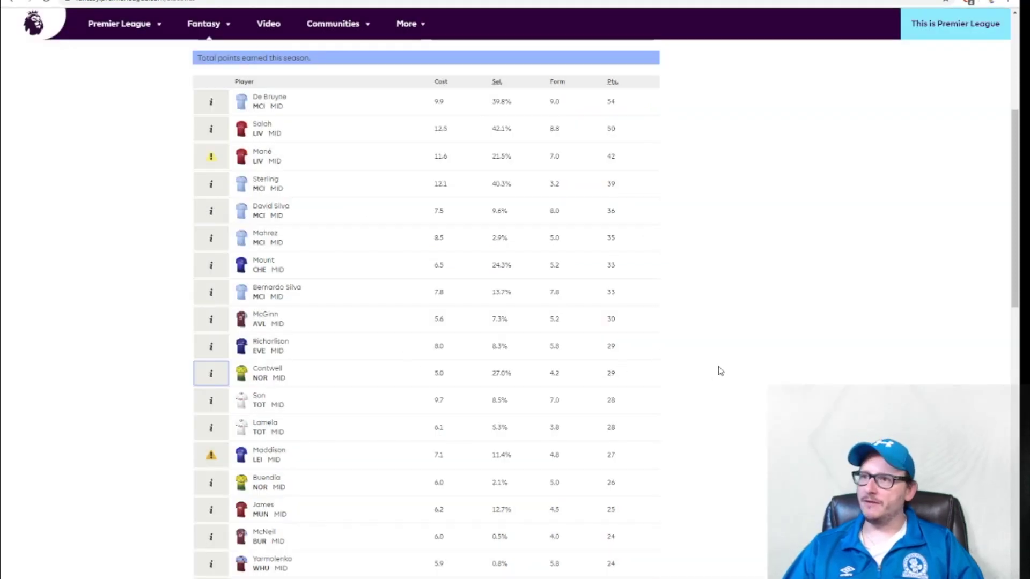
scroll(718, 369, down, 2)
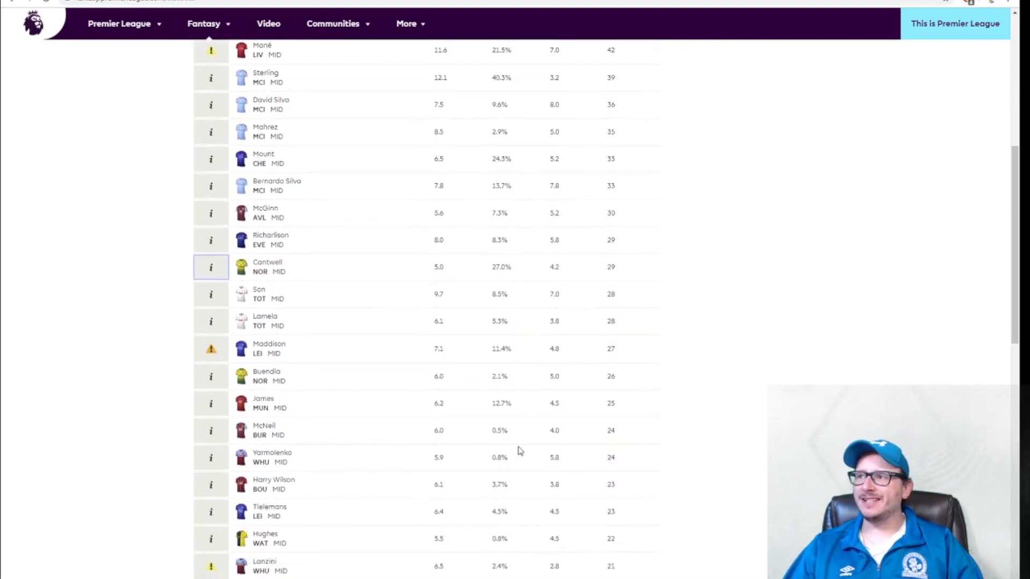
click(214, 460)
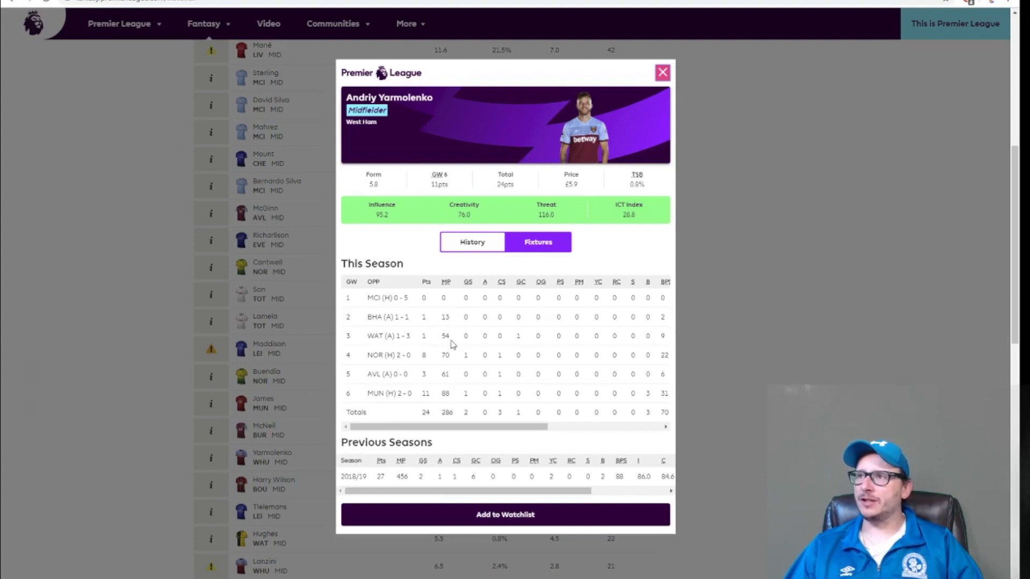
scroll(447, 393, down, 1)
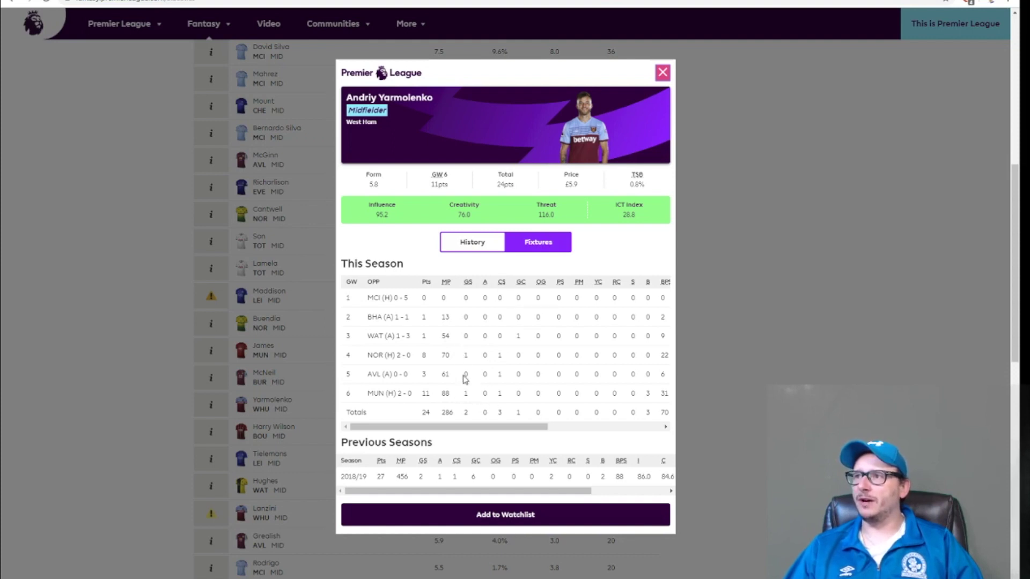
click(663, 72)
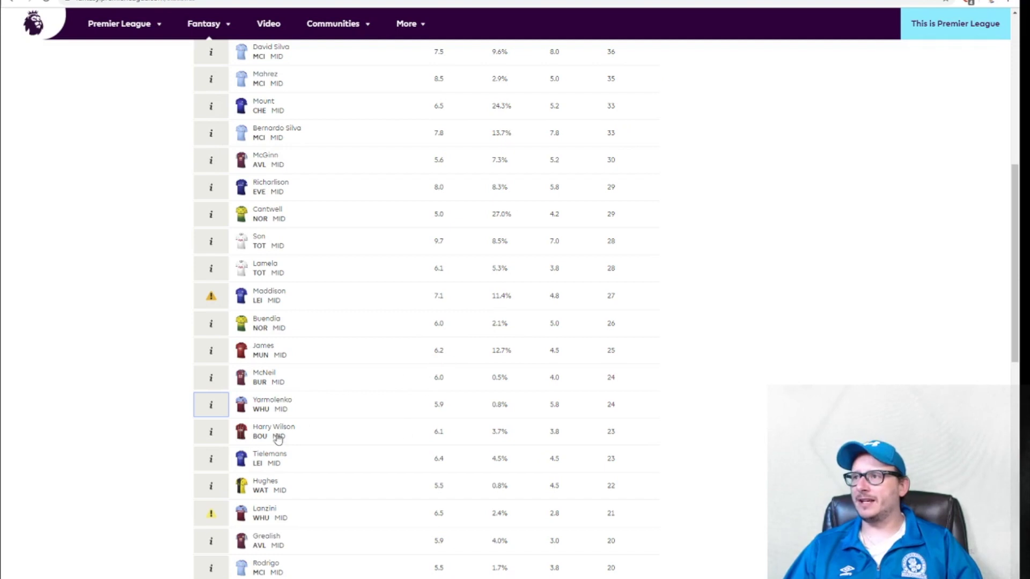
- Check Harry Wilson's and Hughes's season records, closing each afterwards
click(211, 432)
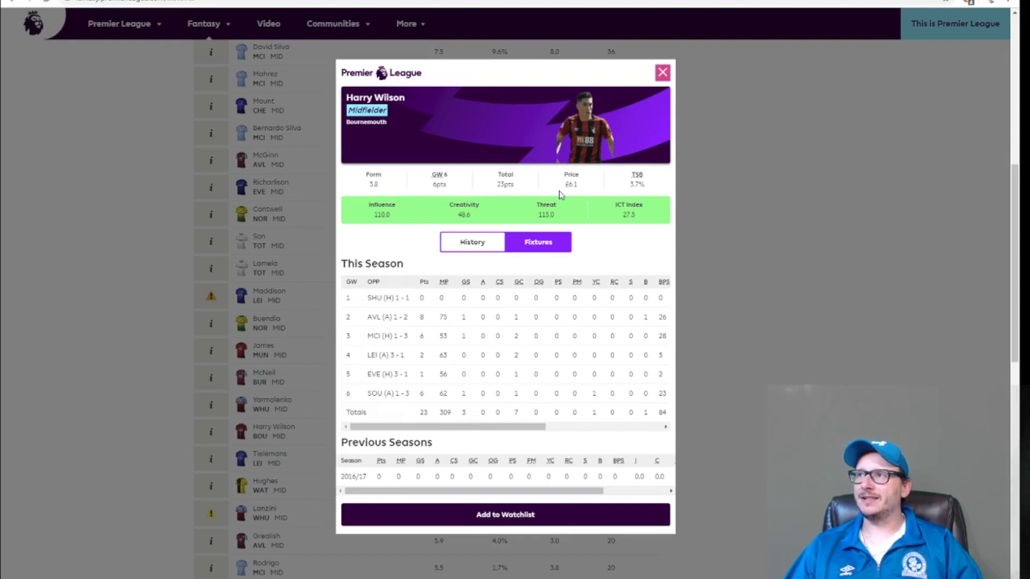
click(662, 74)
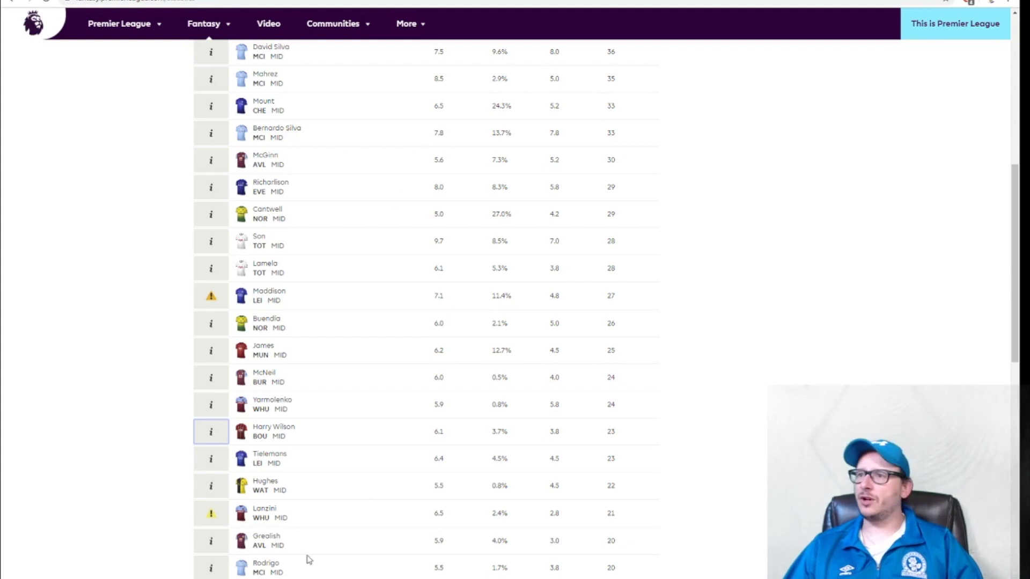
click(211, 486)
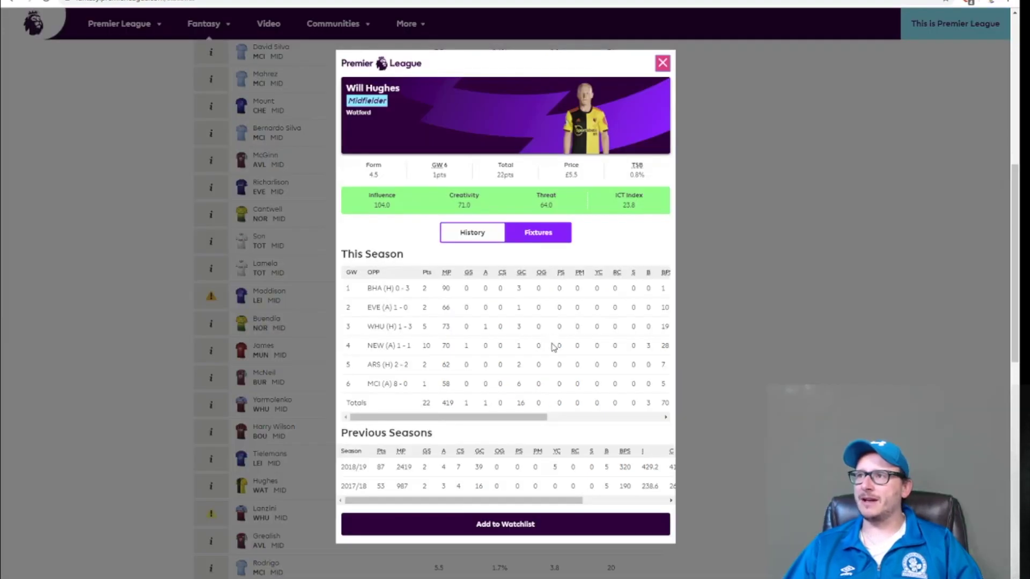
scroll(617, 370, up, 1)
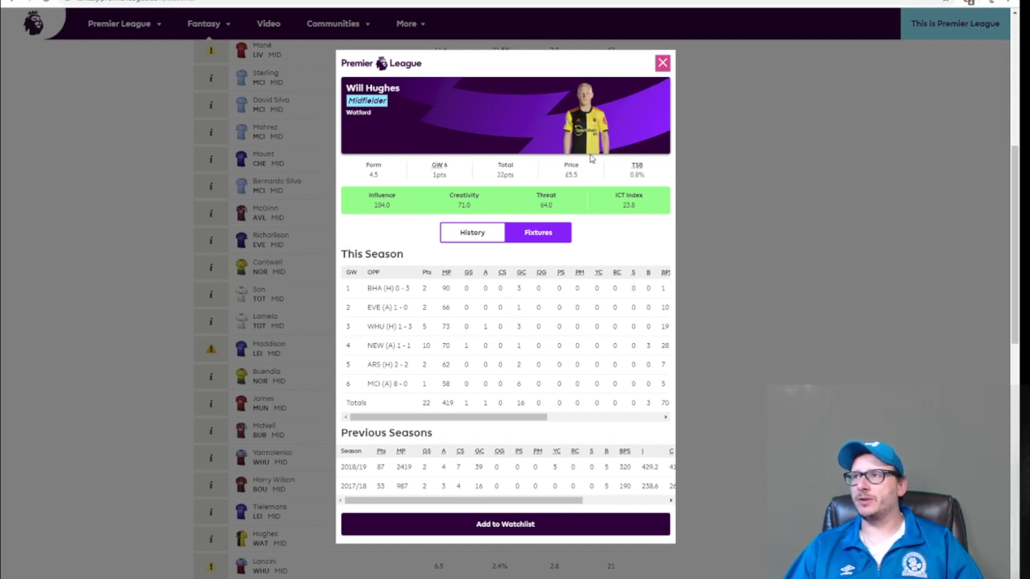
click(663, 64)
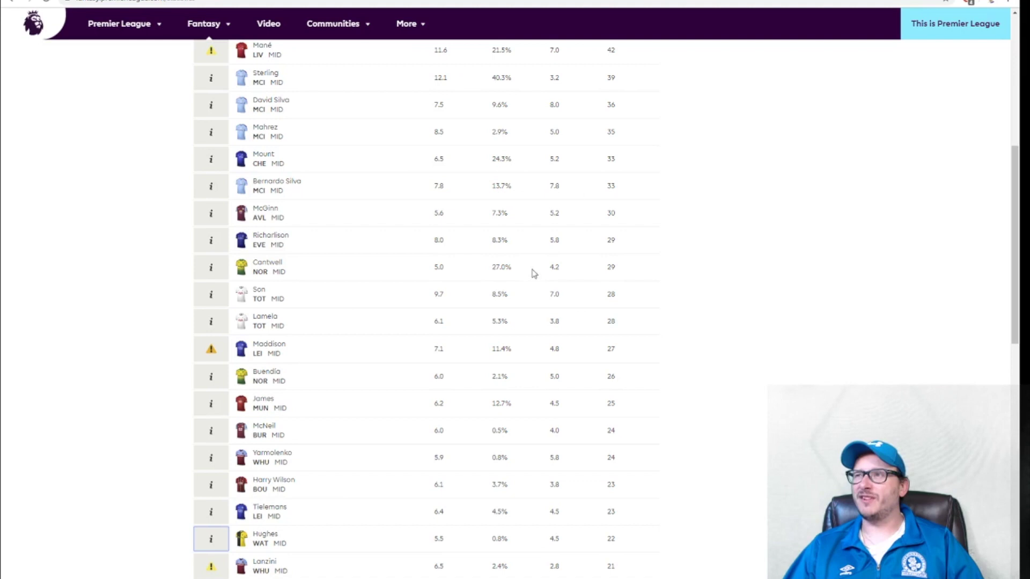
scroll(533, 274, up, 7)
- Filter the statistics table to show only forwards, ranked by total points
click(321, 303)
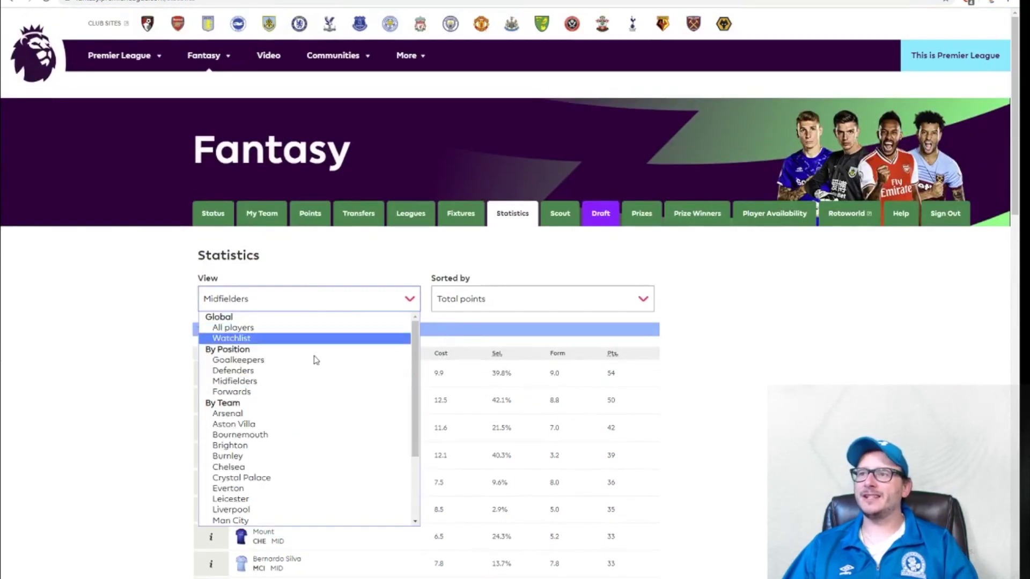
click(315, 391)
scroll(539, 413, down, 2)
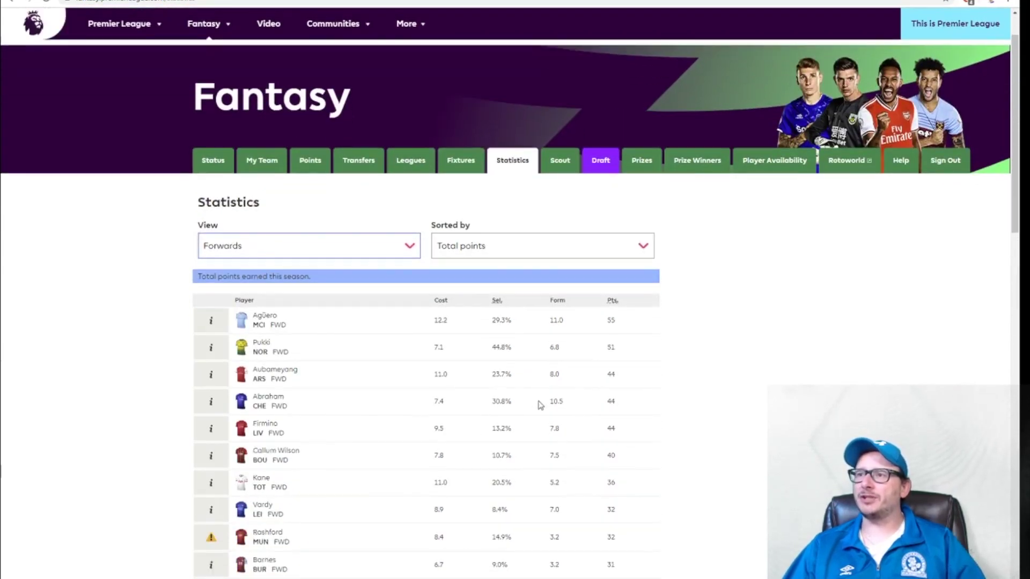
scroll(539, 414, down, 2)
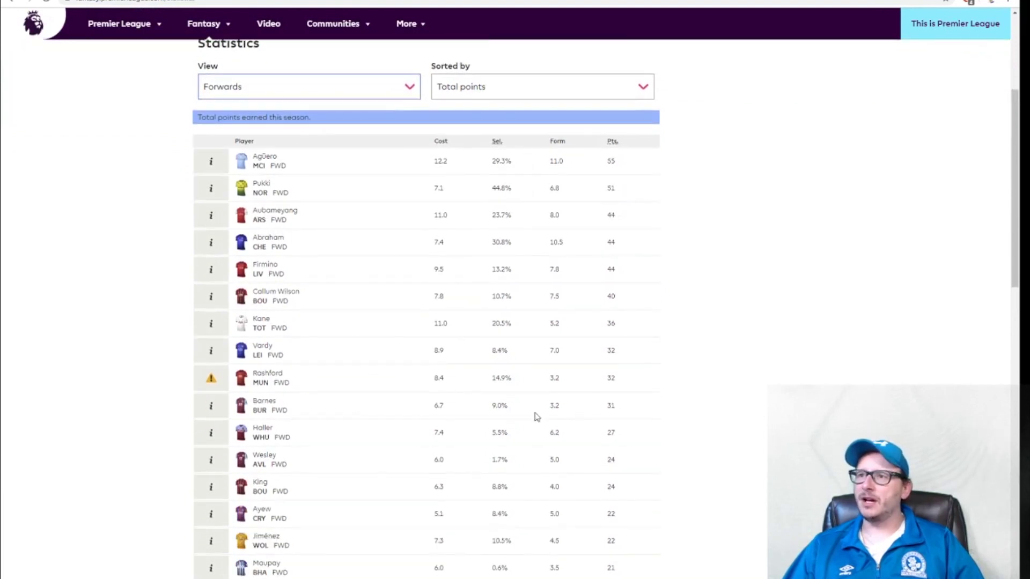
- Review Aston Villa forward Wesley's season record in his player details
click(210, 462)
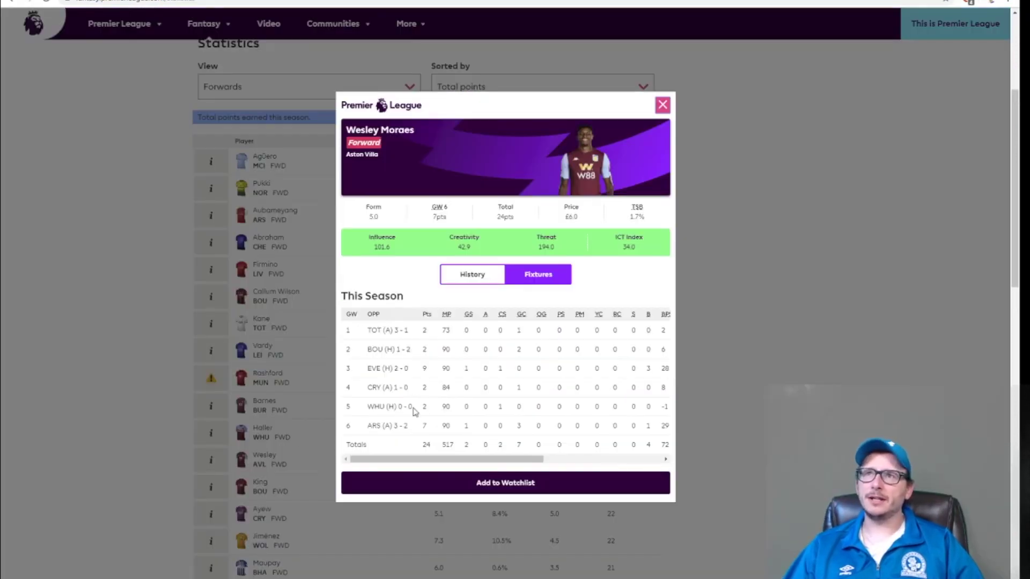
scroll(489, 442, down, 1)
scroll(489, 442, up, 1)
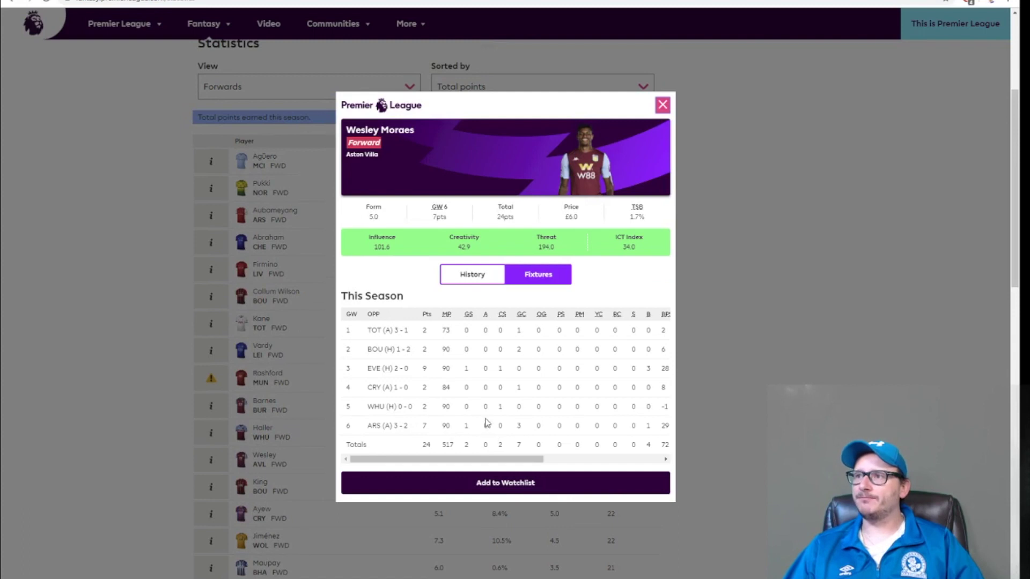
scroll(480, 391, up, 1)
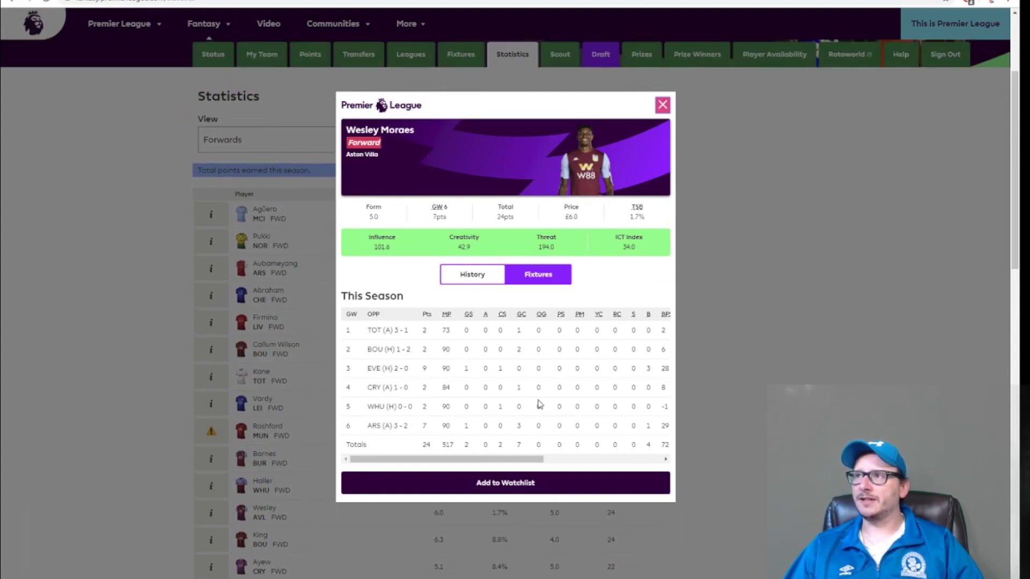
scroll(542, 405, down, 1)
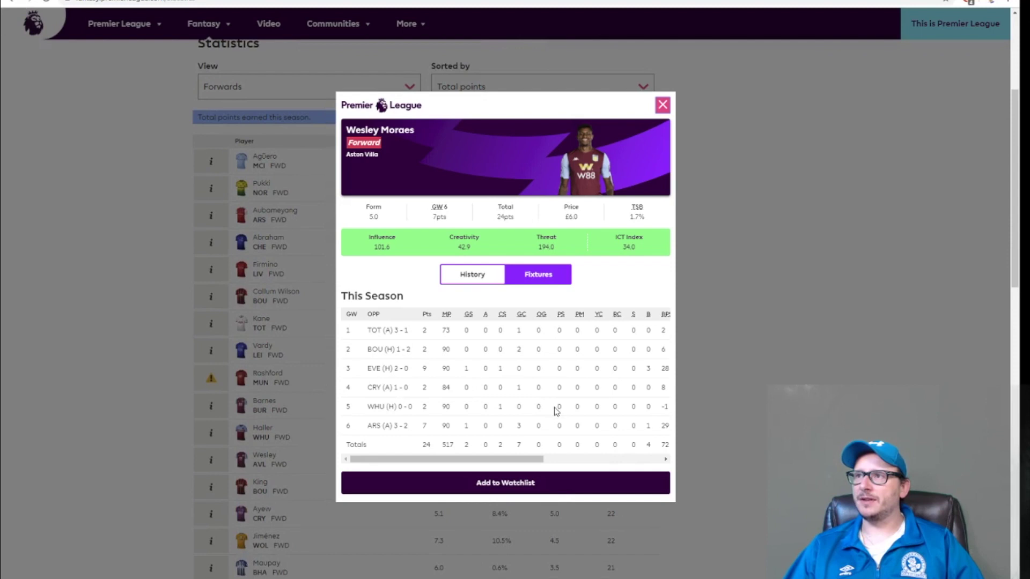
click(662, 105)
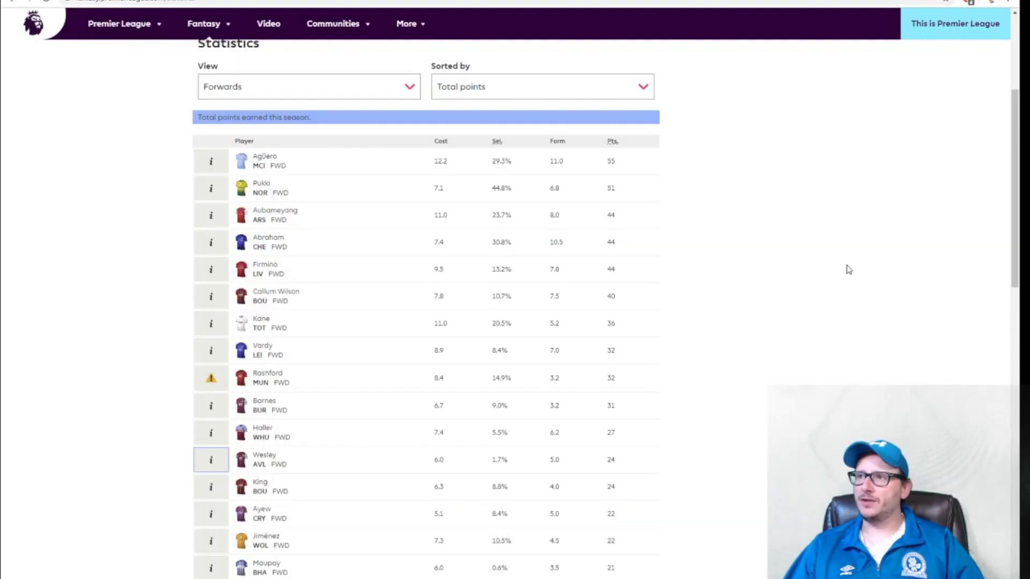
- Review West Ham forward Haller's season record in his player details
click(217, 442)
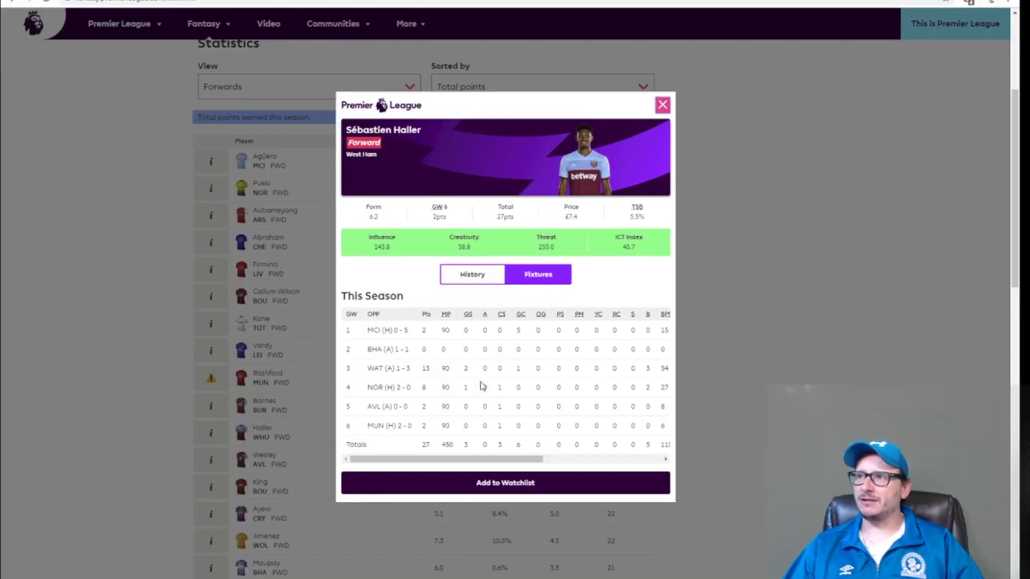
scroll(574, 417, down, 1)
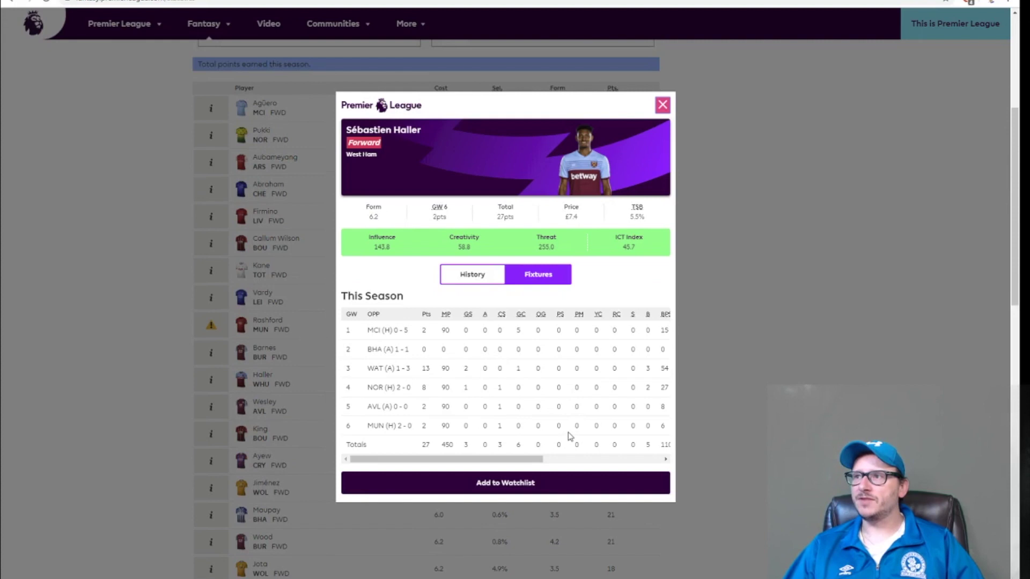
click(663, 105)
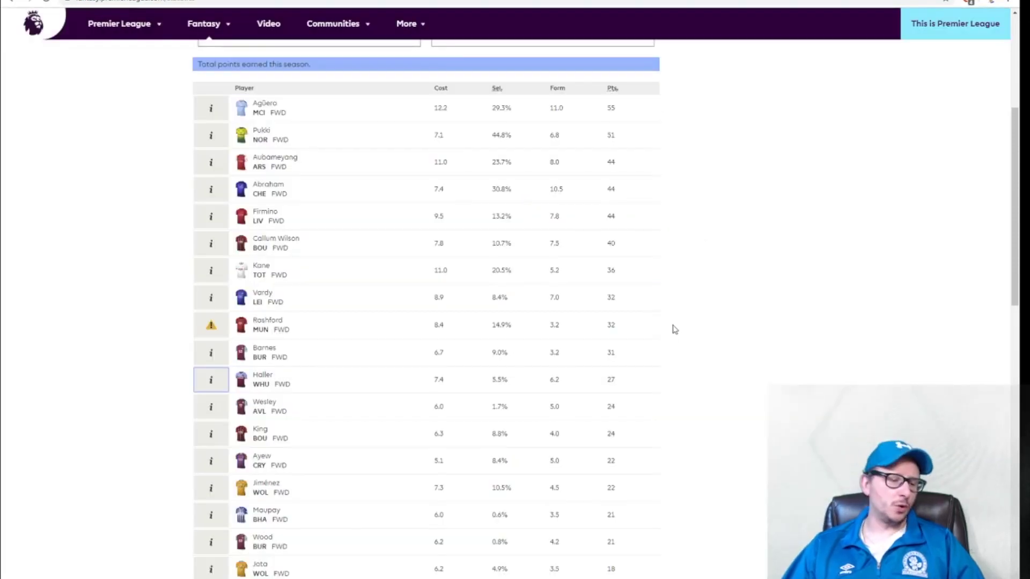
scroll(674, 346, up, 3)
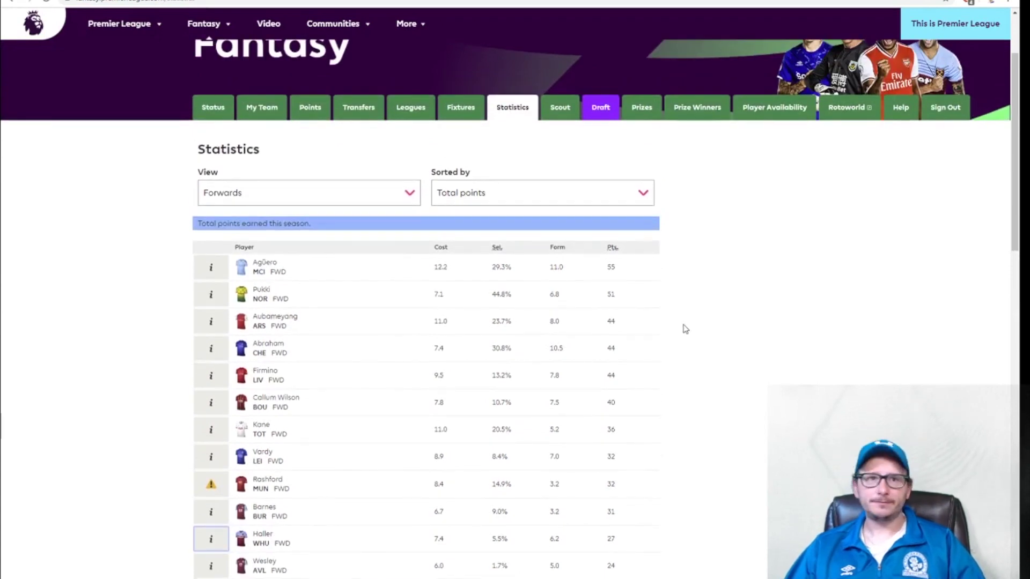
- Show all players sorted by Transfers in (round), led by Abraham on 380,579
click(345, 194)
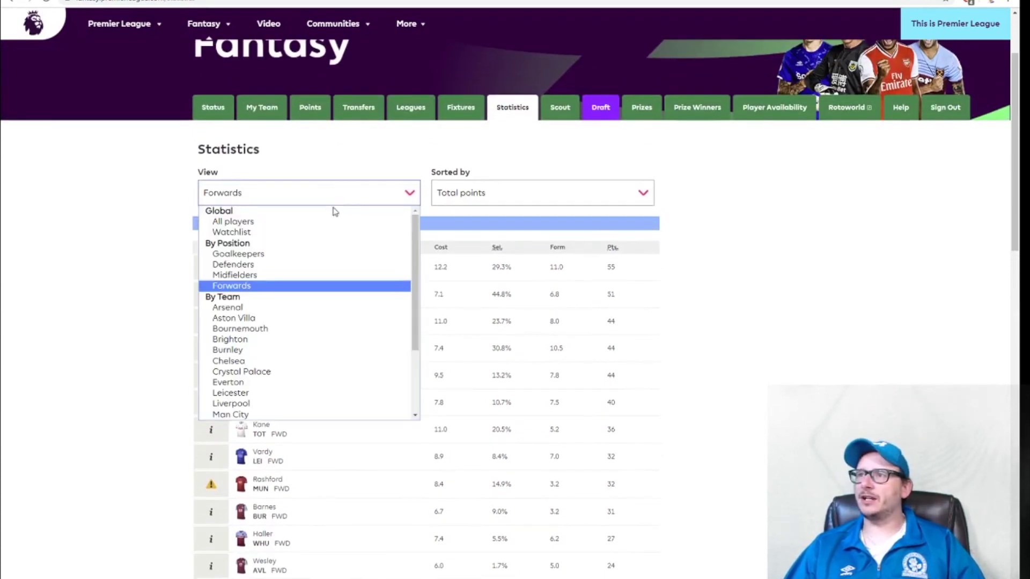
click(339, 222)
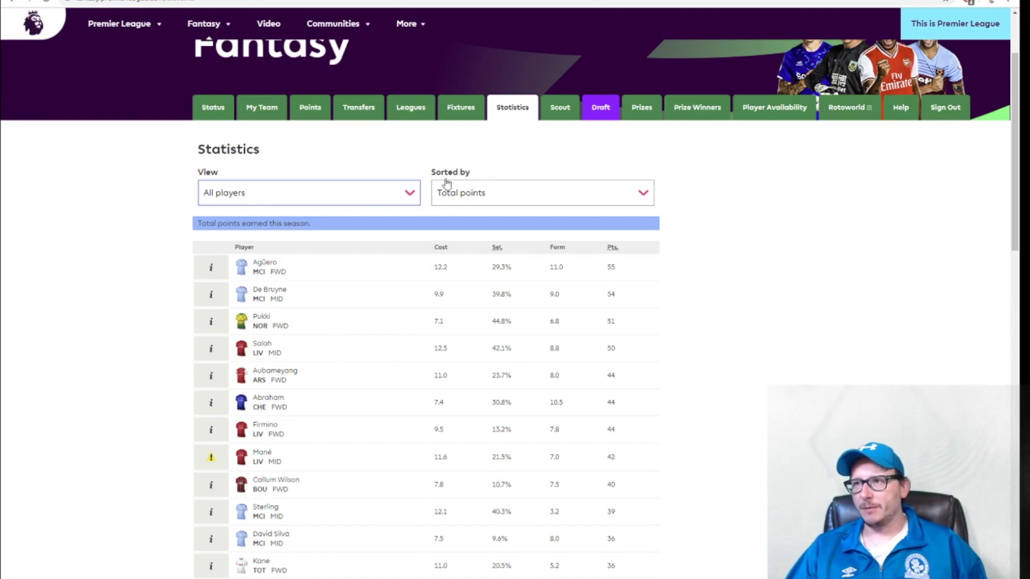
click(503, 194)
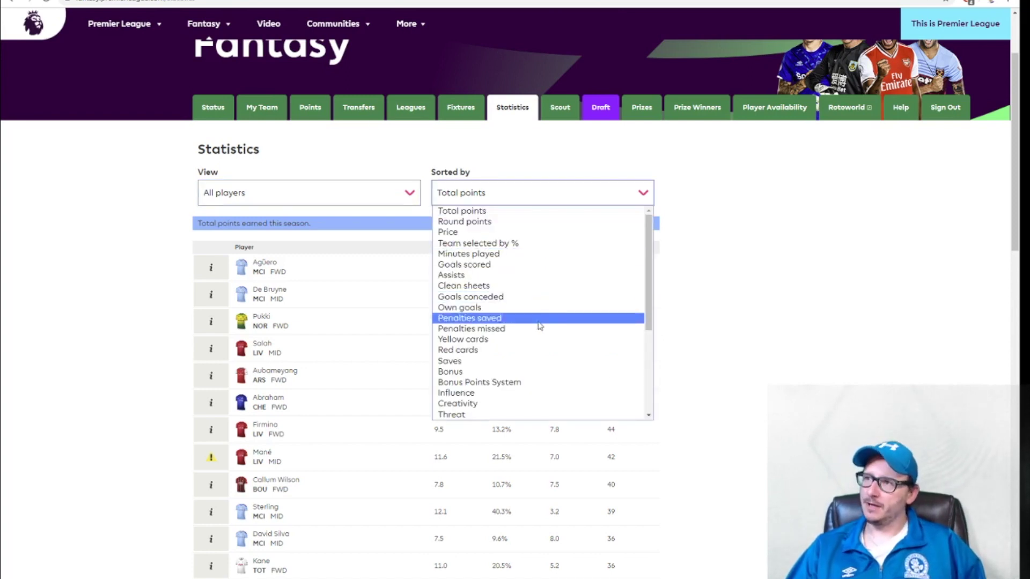
scroll(499, 324, down, 3)
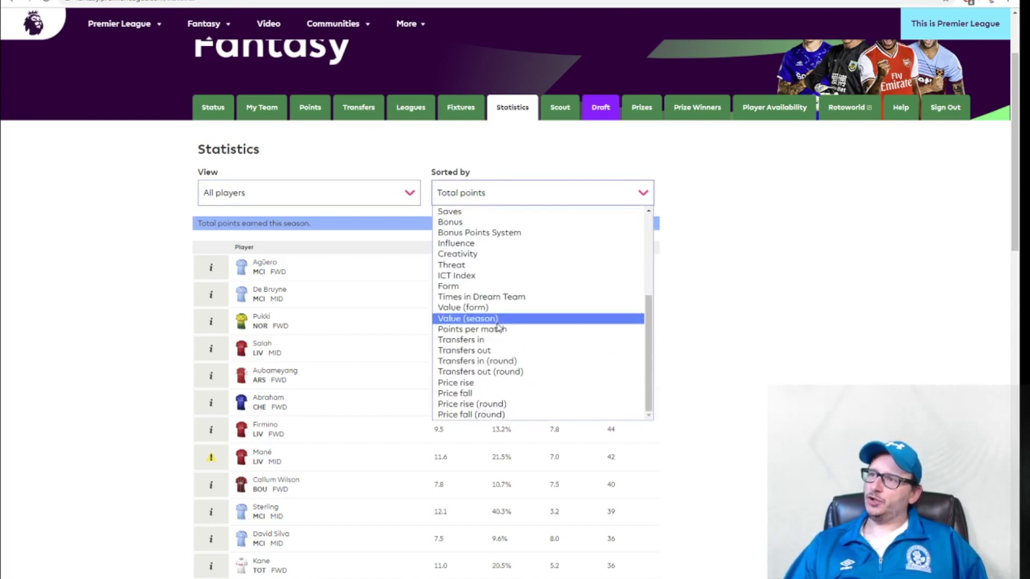
click(512, 362)
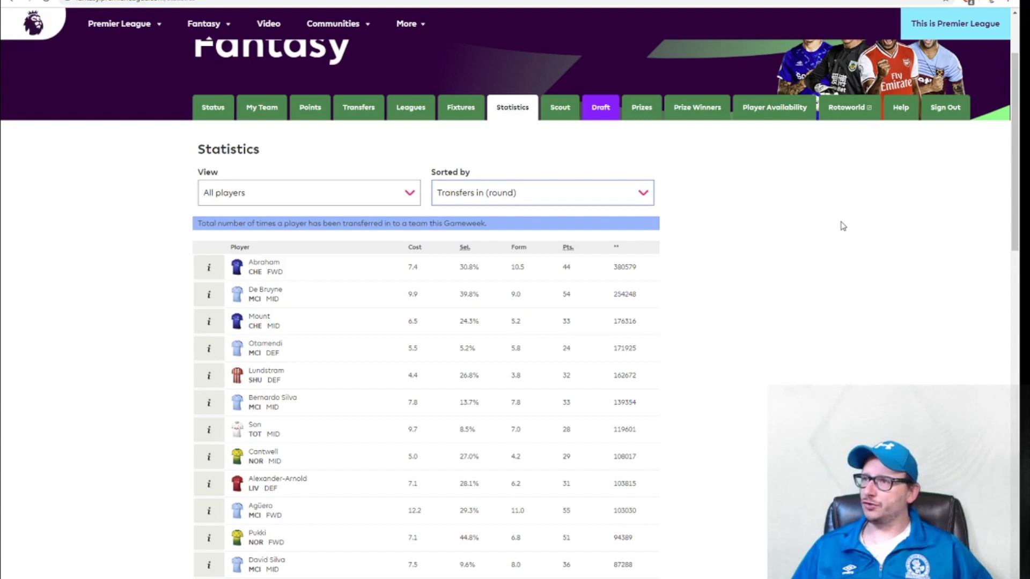
- Sort all players by Transfers out (round), led by Sterling on 260,685
click(561, 192)
click(553, 406)
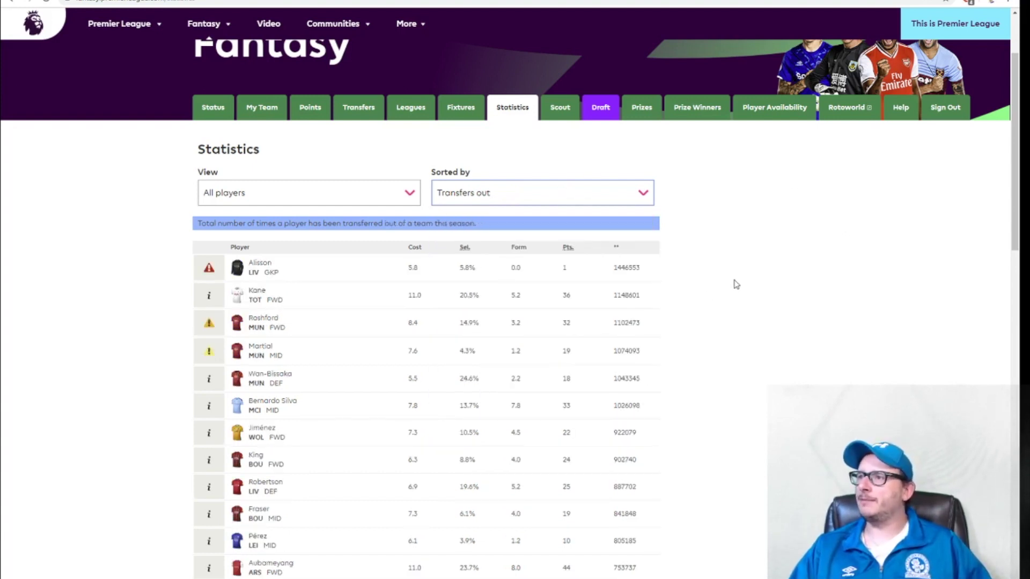
click(569, 196)
scroll(590, 370, down, 2)
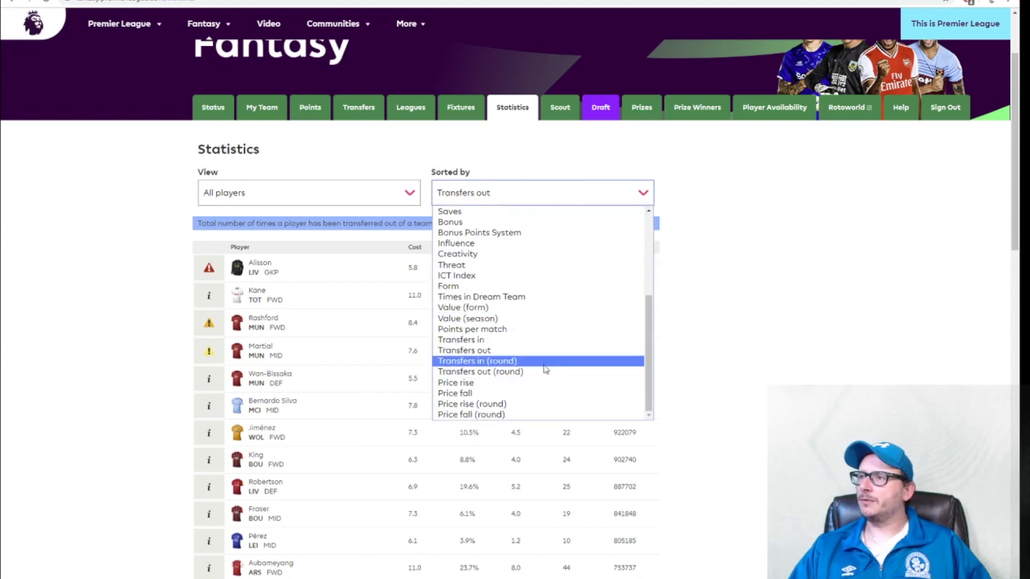
click(553, 372)
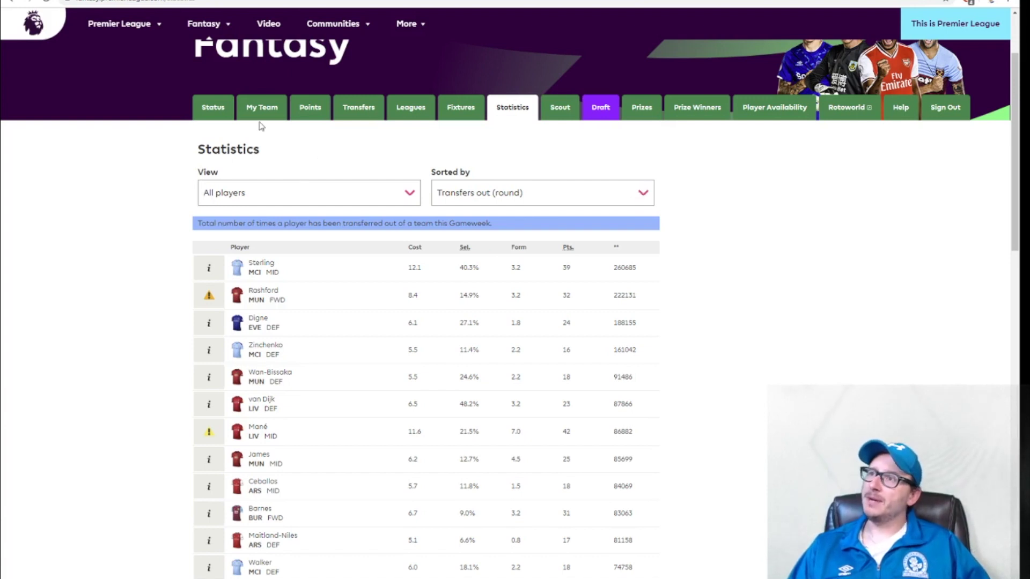
- Return to the Blackburn Roverseas Cash Cow overall standings via the Points page
click(310, 109)
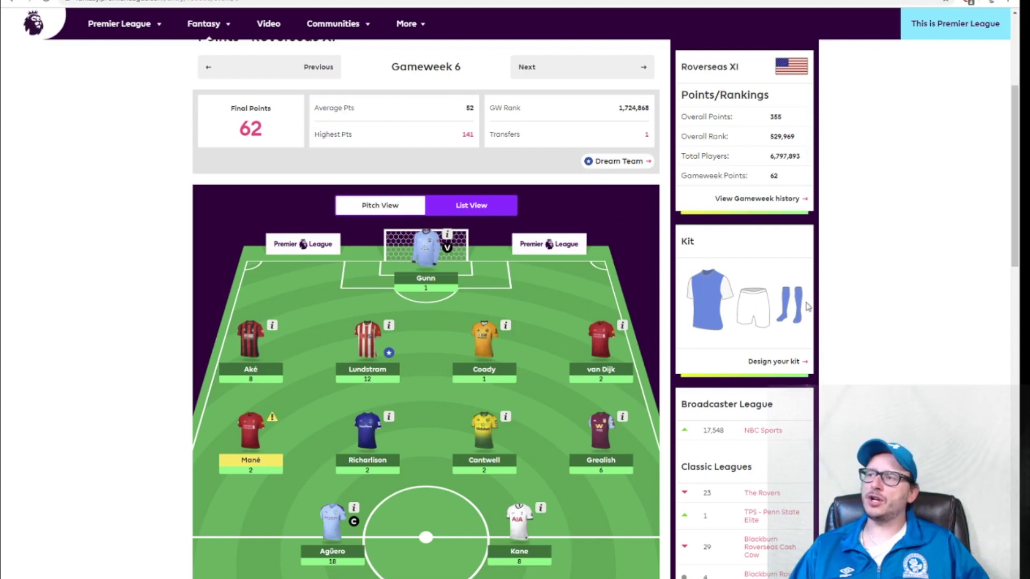
scroll(807, 306, down, 3)
click(750, 389)
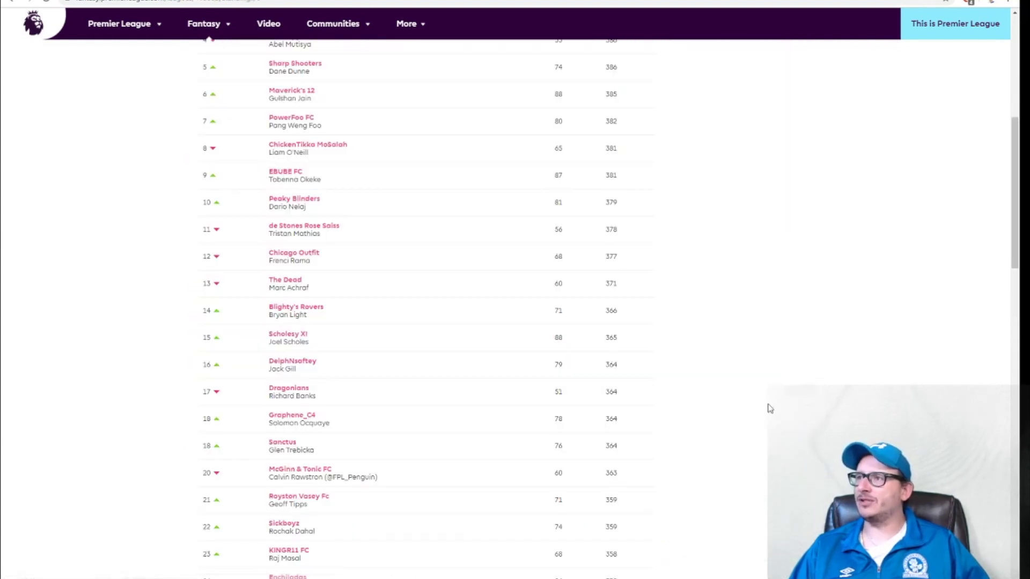
scroll(760, 396, up, 7)
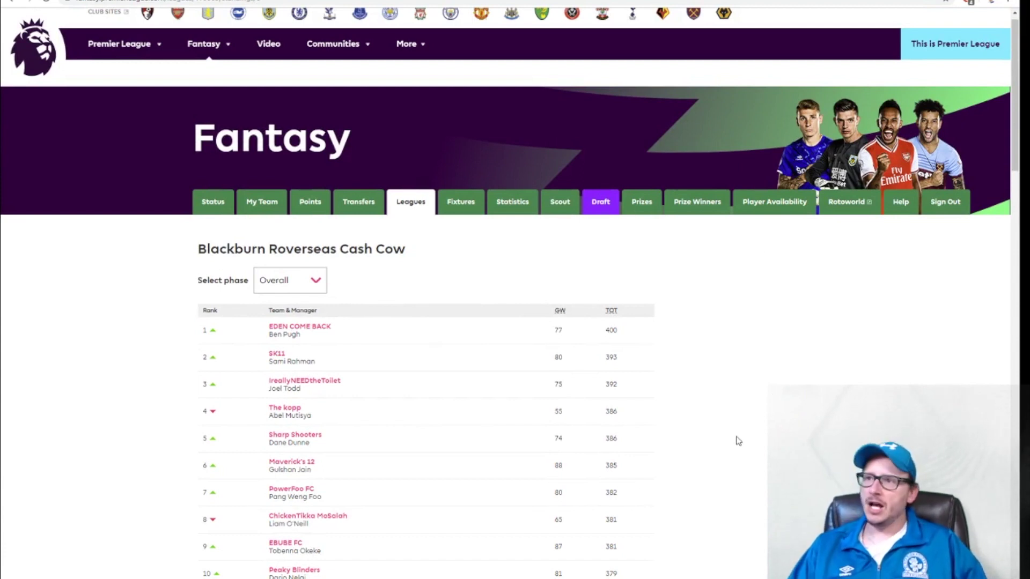
- Switch from the league standings to the PowerPoint fixtures slide show
mouse_move(354, 577)
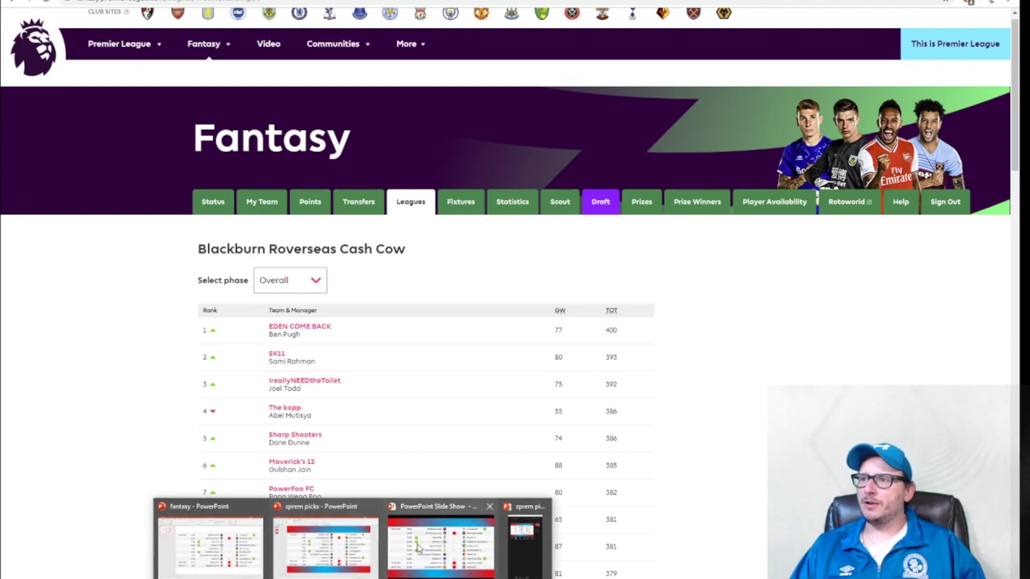